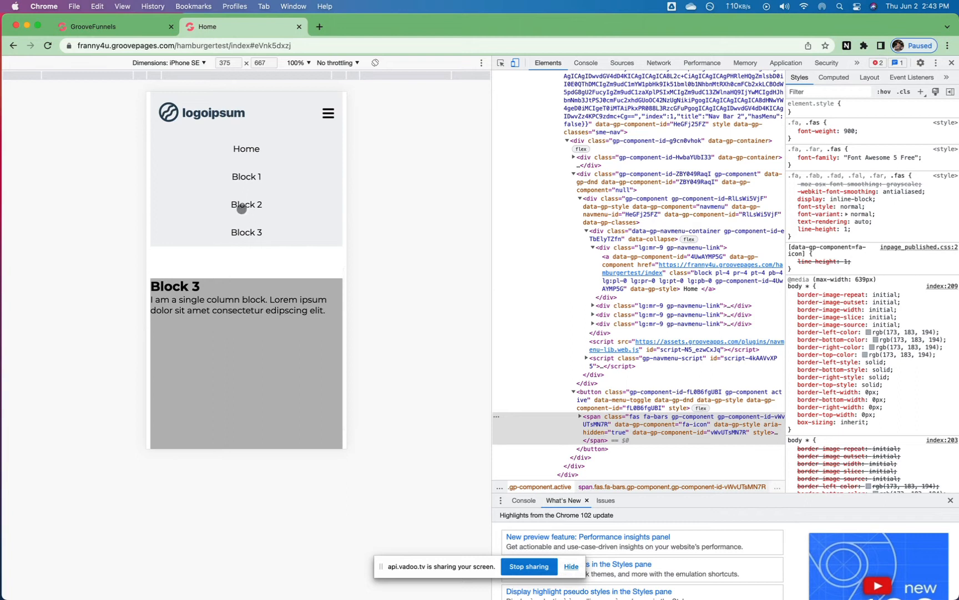
# - Test the Block 3 and Block 2 links in the open hamburger menu of the published page's mobile preview
pyautogui.click(247, 231)
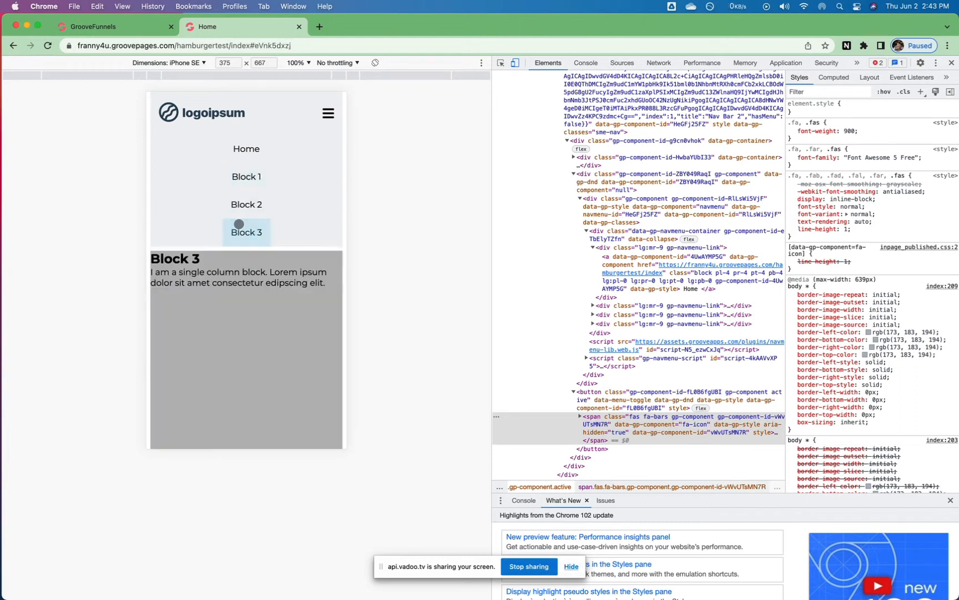
pyautogui.click(248, 205)
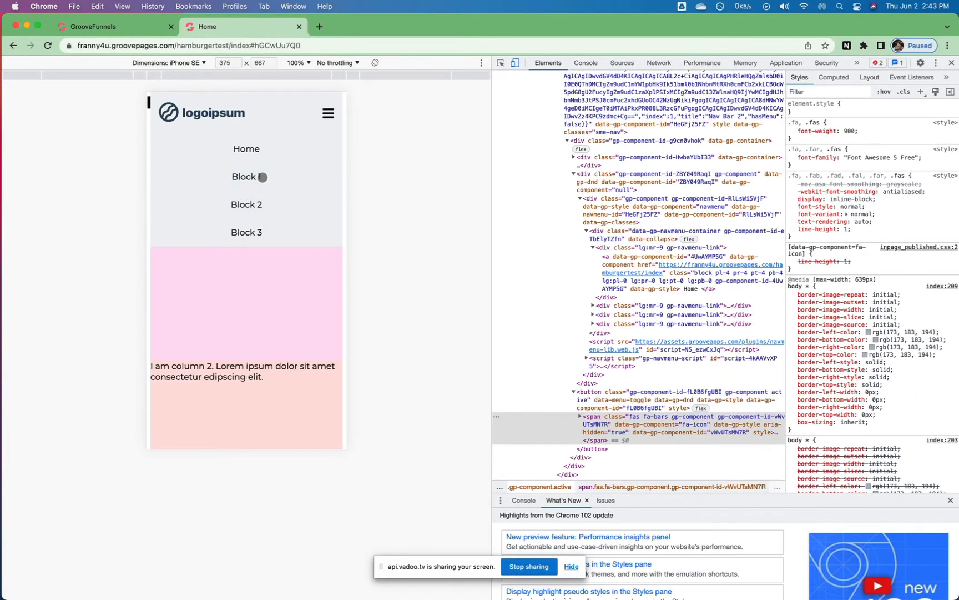
pyautogui.click(252, 229)
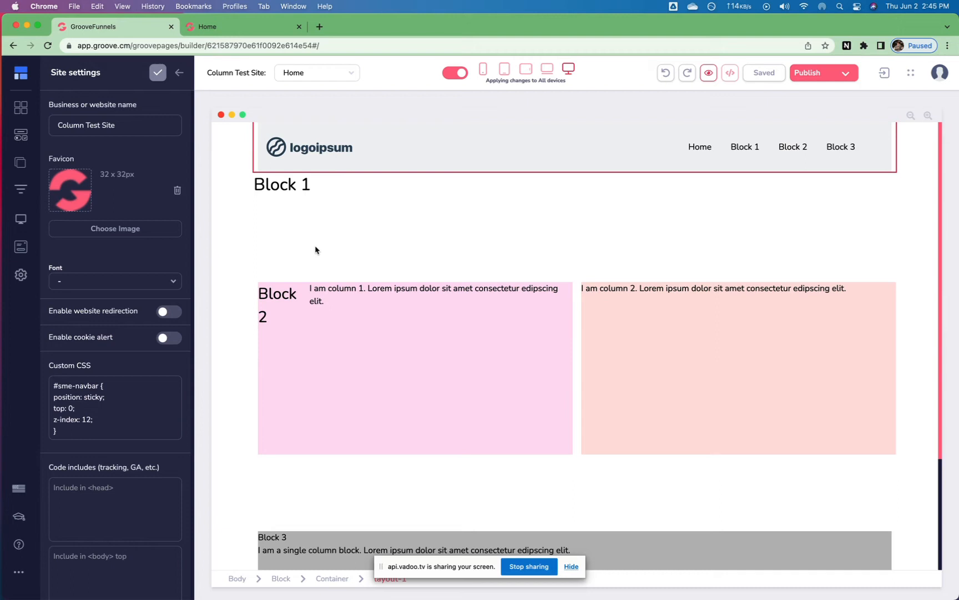
# - Check how the hamburger menu and its Block 3 link behave in the builder's phone view, and return to desktop view
pyautogui.click(482, 69)
pyautogui.click(661, 144)
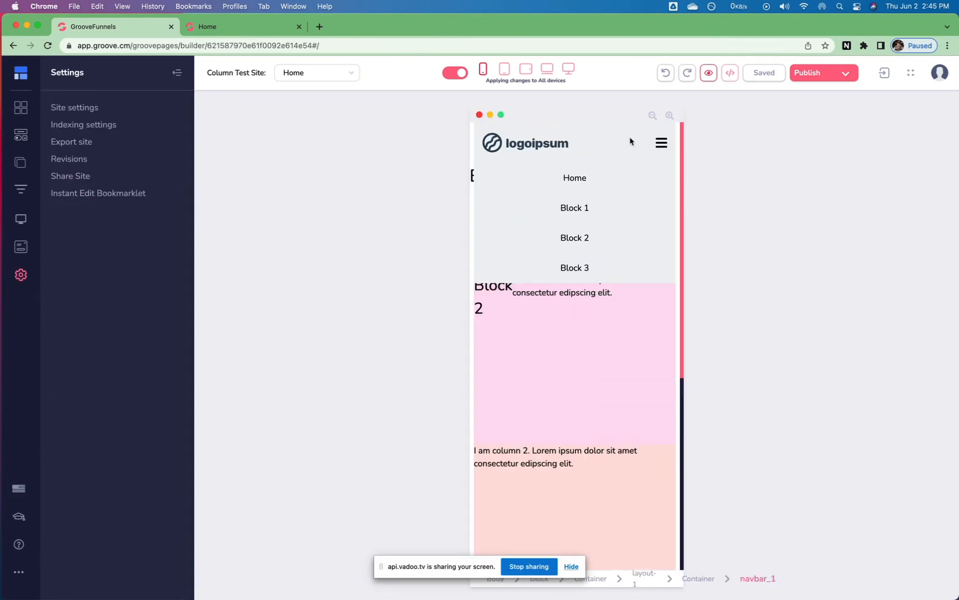
pyautogui.click(585, 272)
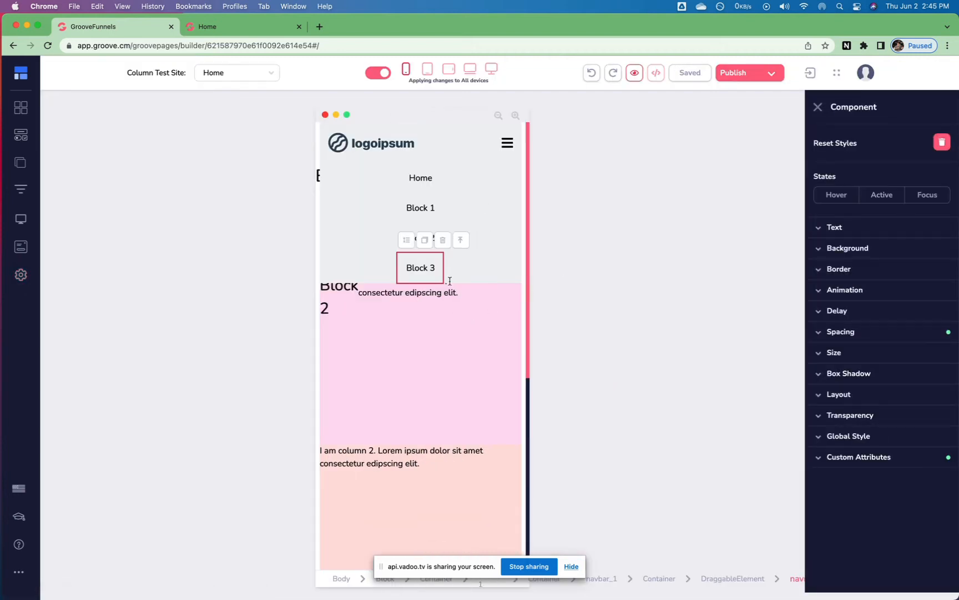
pyautogui.click(507, 143)
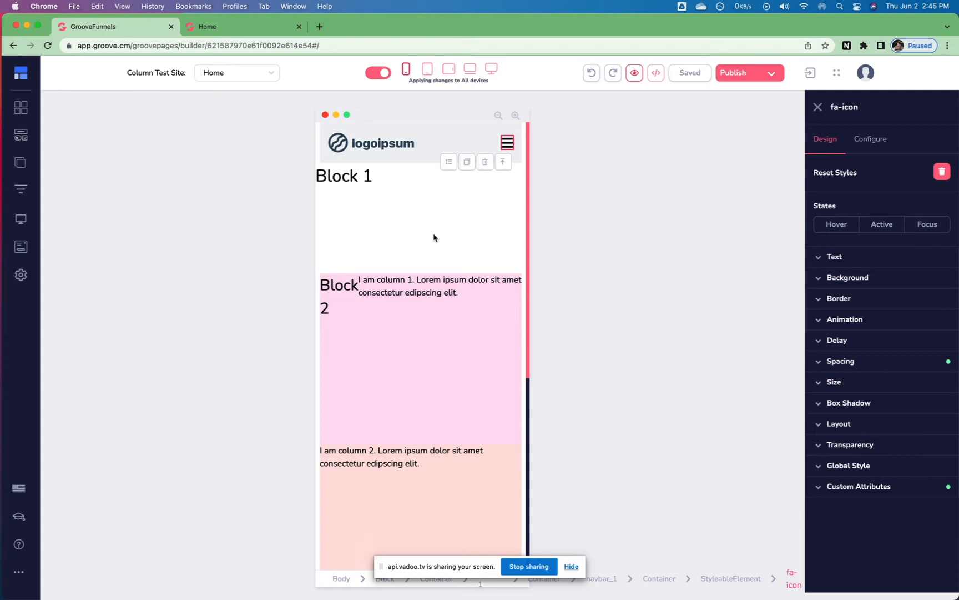
pyautogui.click(492, 70)
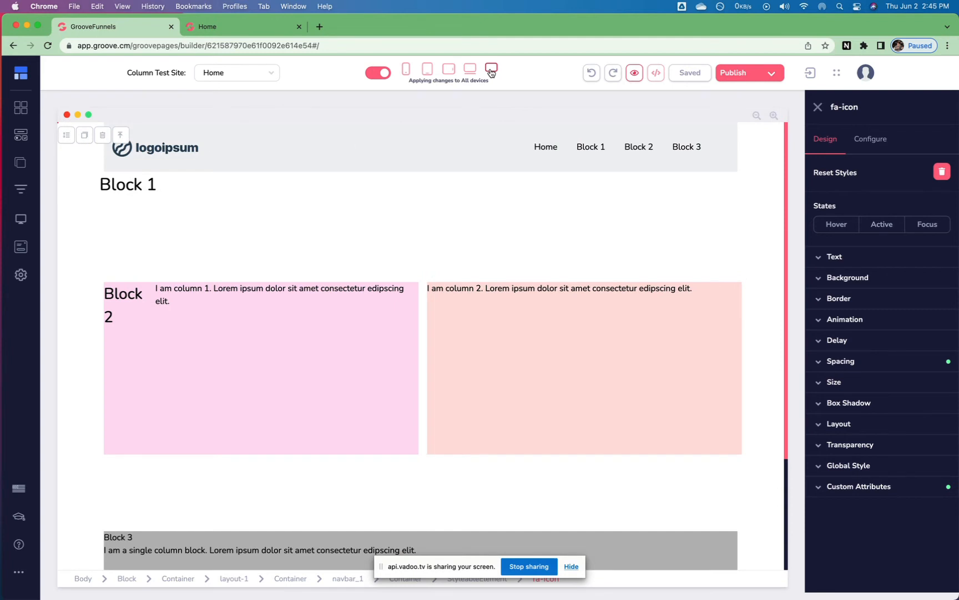
# - Inspect the navbar's custom attributes and highlight the sme-nav part of its element class
pyautogui.scroll(-3, 590, 235)
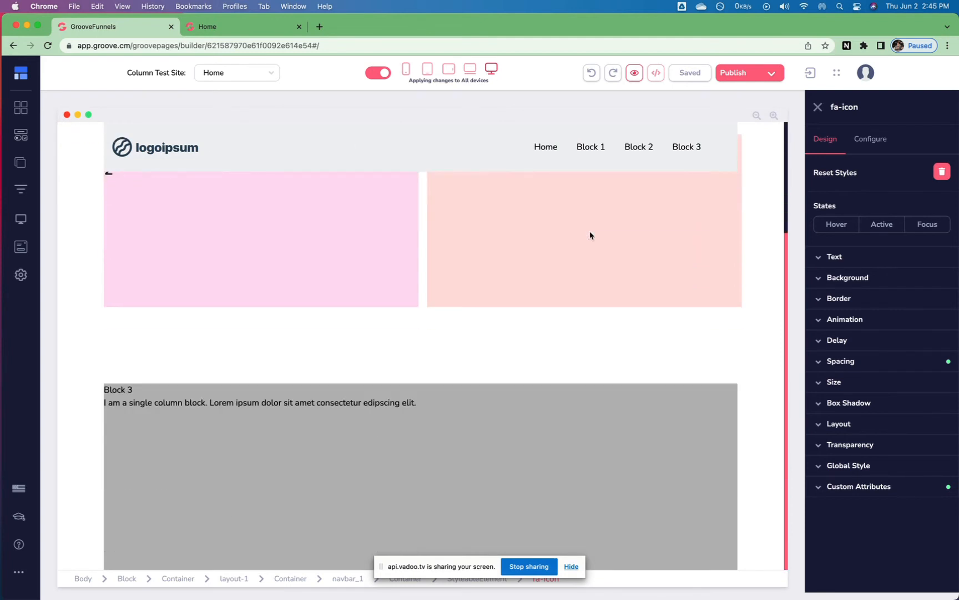
pyautogui.click(425, 138)
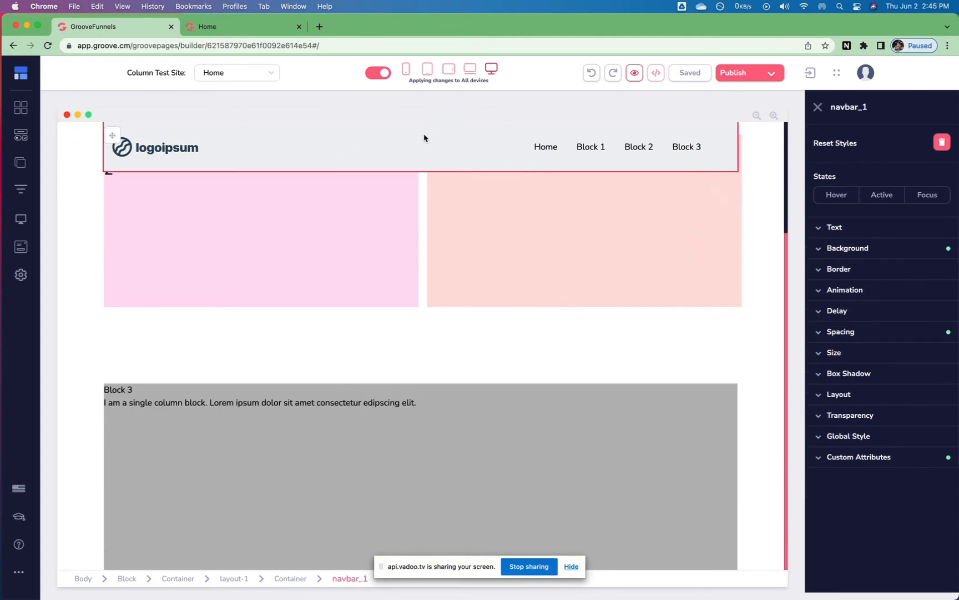
pyautogui.click(875, 464)
pyautogui.scroll(-1, 877, 460)
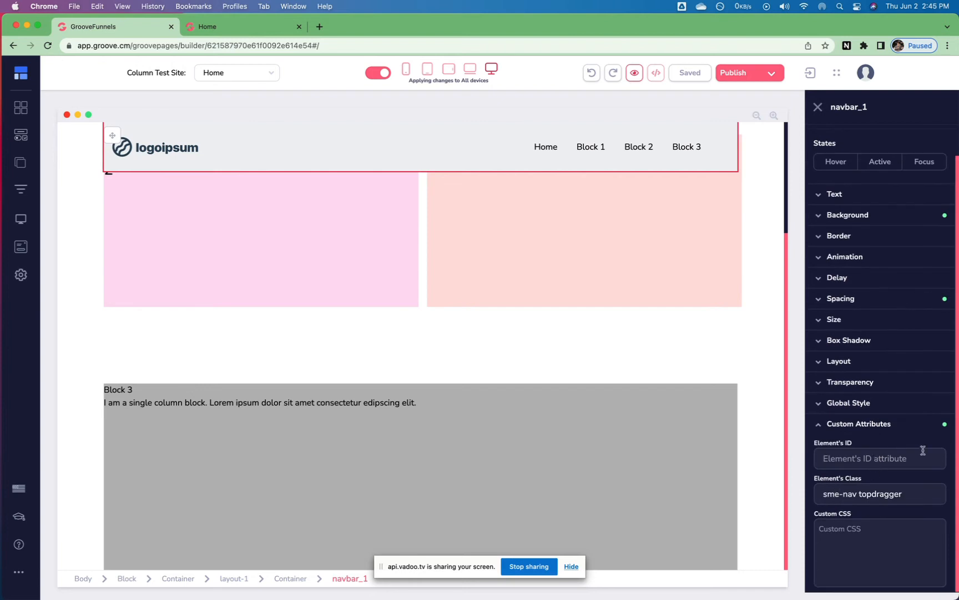
pyautogui.click(859, 493)
pyautogui.doubleClick(844, 492)
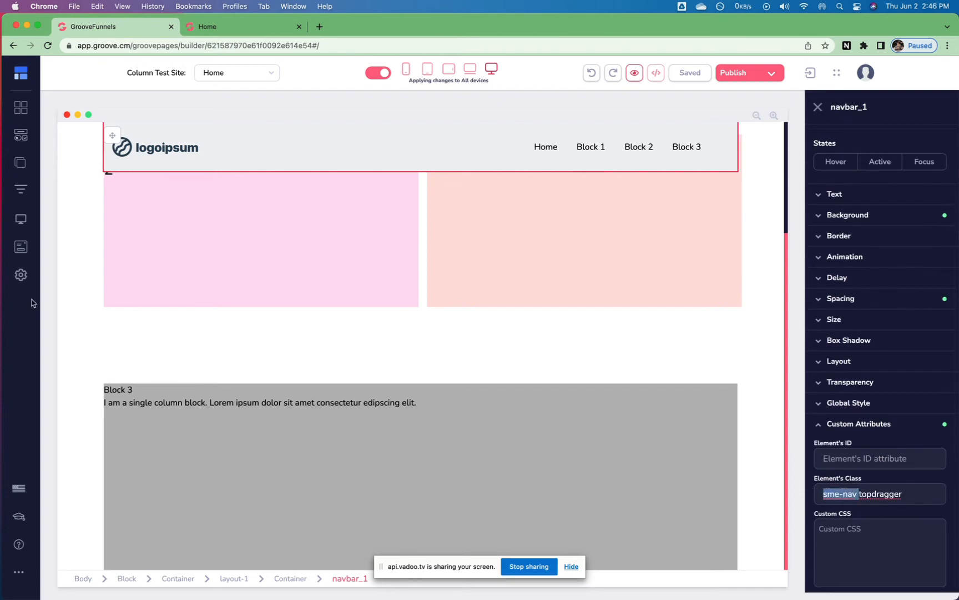
# - Open the site settings and review the custom CSS for the sticky navbar
pyautogui.click(21, 274)
pyautogui.click(89, 110)
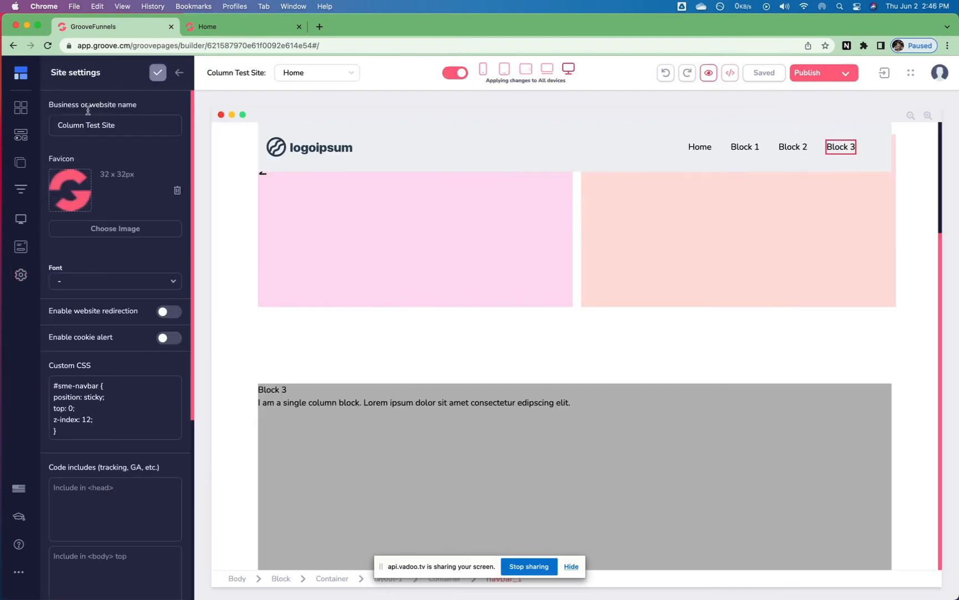
pyautogui.scroll(-1, 75, 411)
pyautogui.scroll(1, 75, 411)
pyautogui.click(75, 411)
pyautogui.press('super+a')
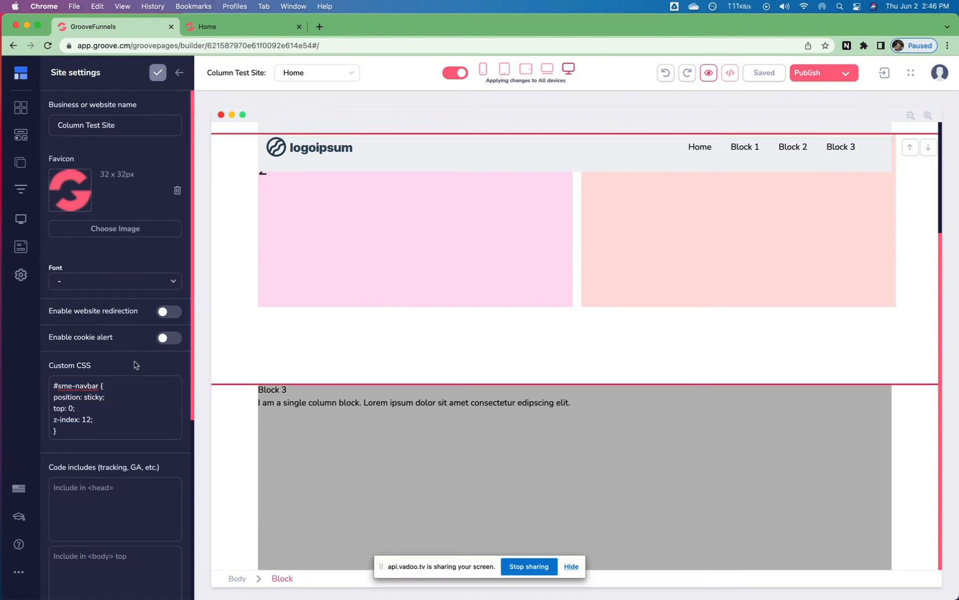
# - Switch to Sublime Text and delete the hamburgers block that removes the "active" class from the jumpMenuLink script
pyautogui.click(660, 581)
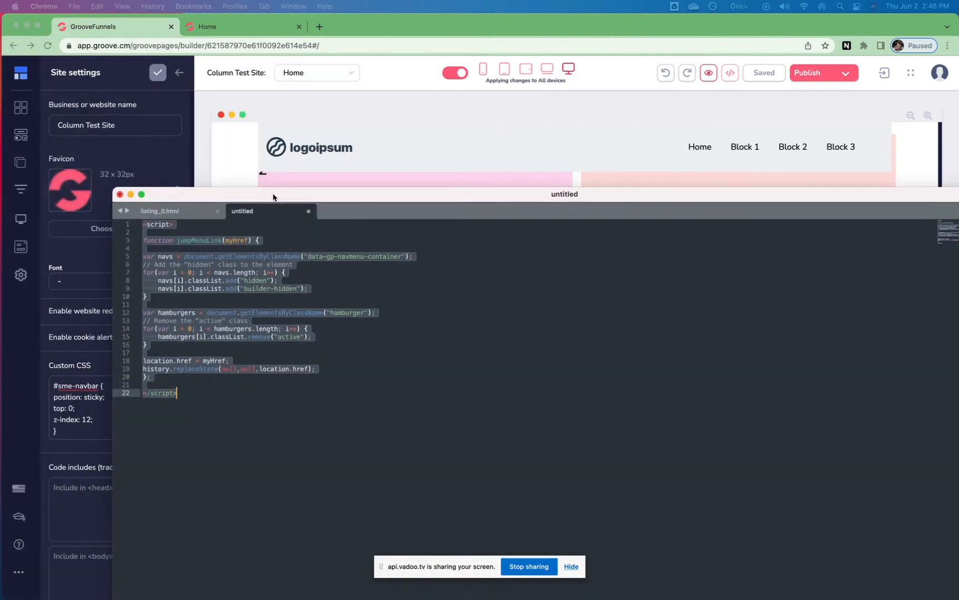
pyautogui.moveTo(273, 197); pyautogui.dragTo(273, 196)
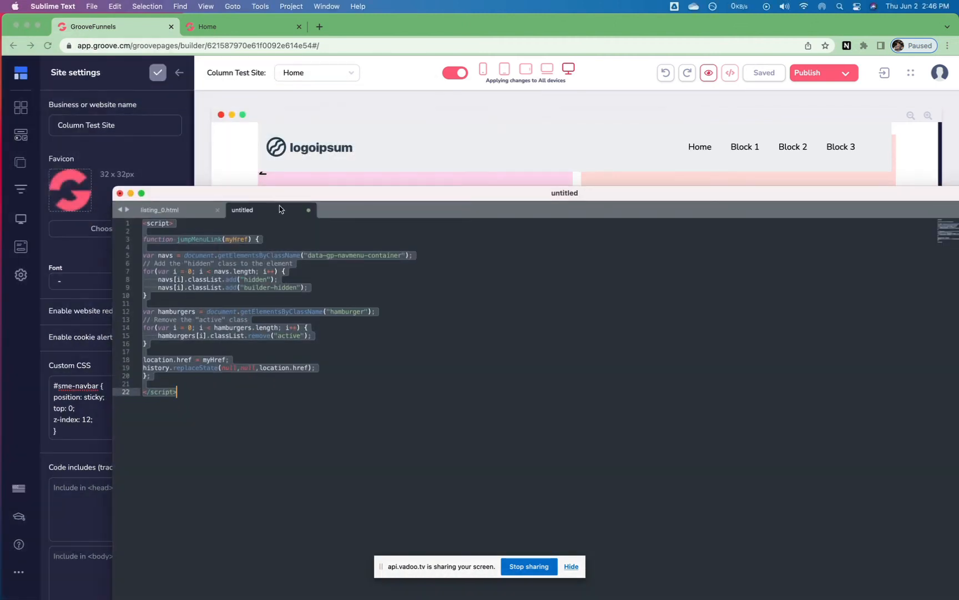
pyautogui.click(347, 359)
pyautogui.moveTo(147, 343); pyautogui.dragTo(140, 312)
pyautogui.press('BackSpace')
pyautogui.press('BackSpace')
pyautogui.press('BackSpace')
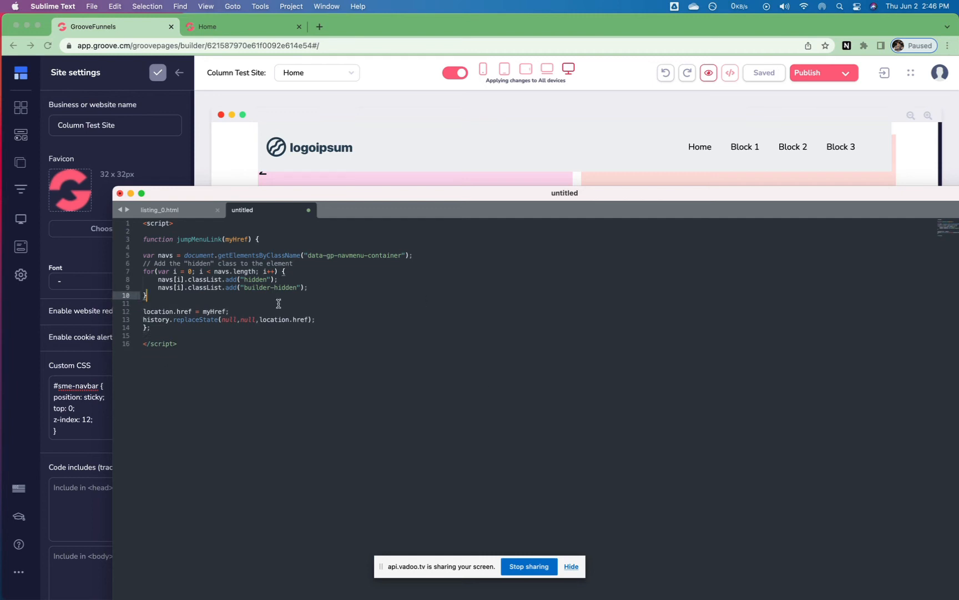
# - Copy the whole jumpMenuLink script into the site's <head> code include in GroovePages and save the site settings
pyautogui.click(264, 398)
pyautogui.press('cmd+a')
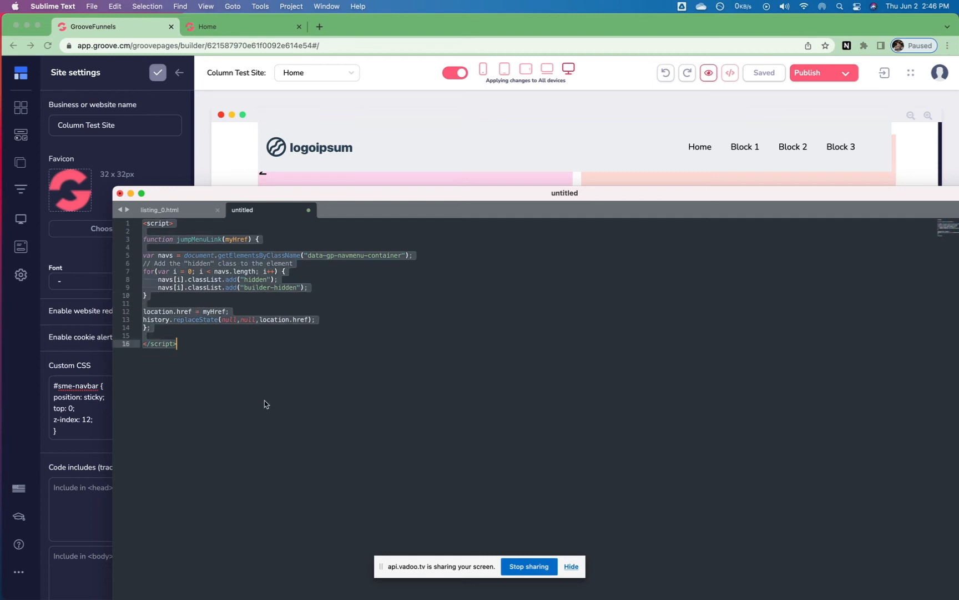
pyautogui.click(98, 498)
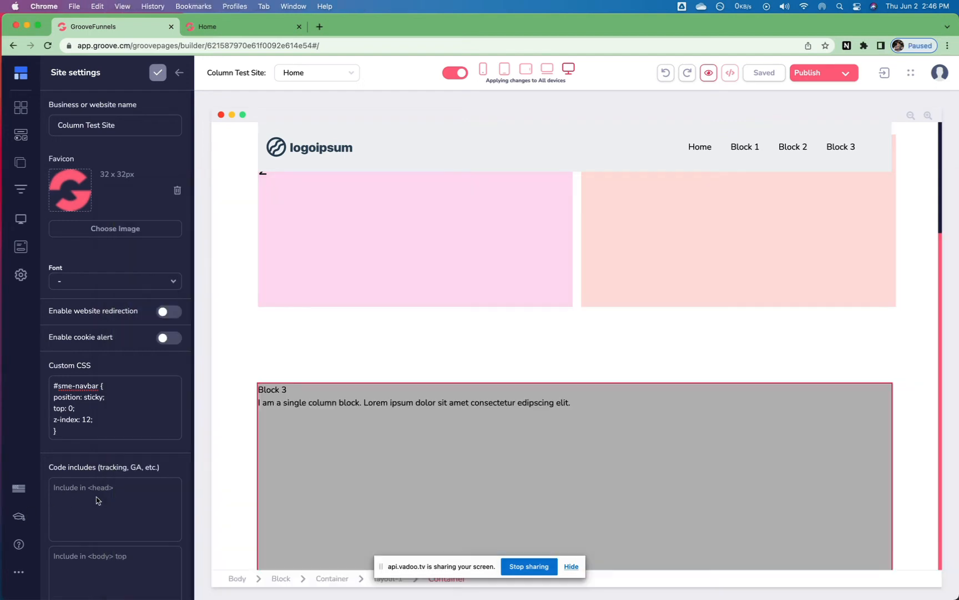
pyautogui.press('super+v')
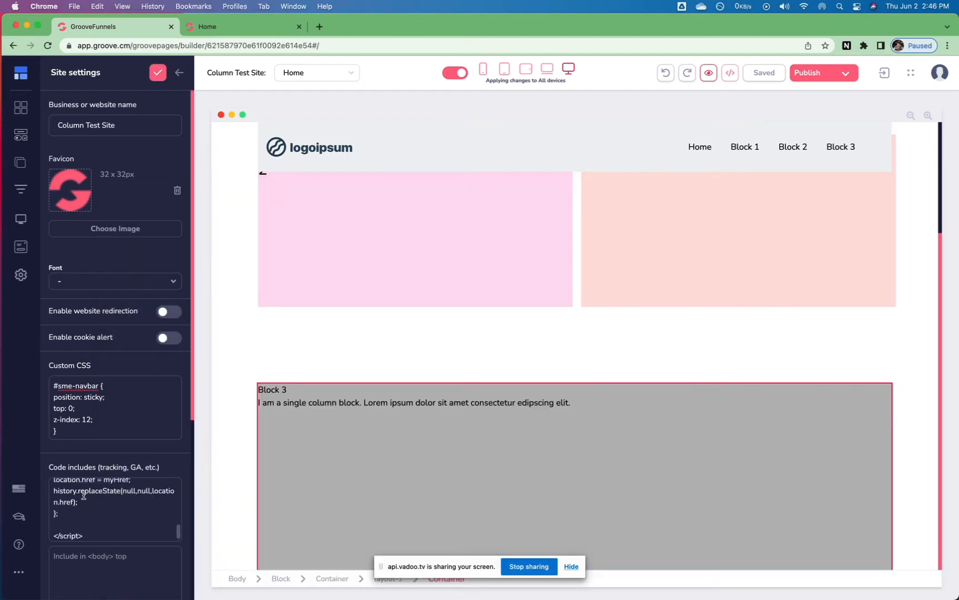
pyautogui.click(157, 72)
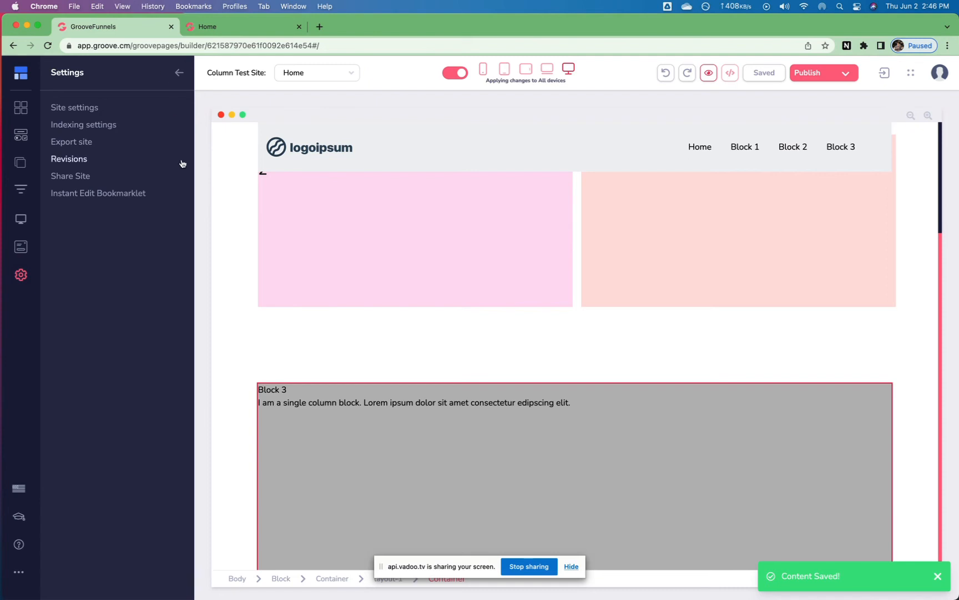
# - Switch to the published Home page and close its mobile emulation and developer tools
pyautogui.click(422, 153)
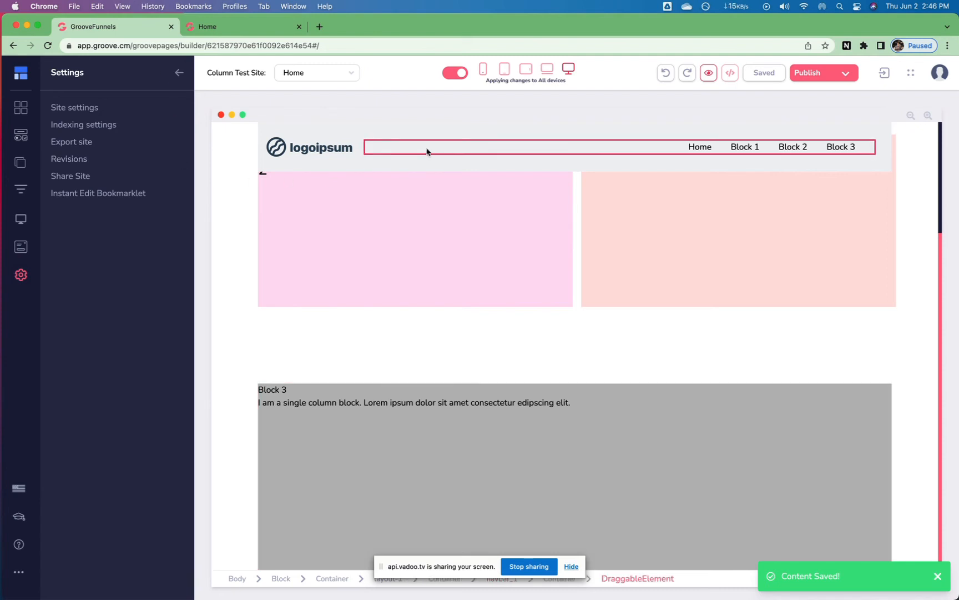
pyautogui.click(426, 151)
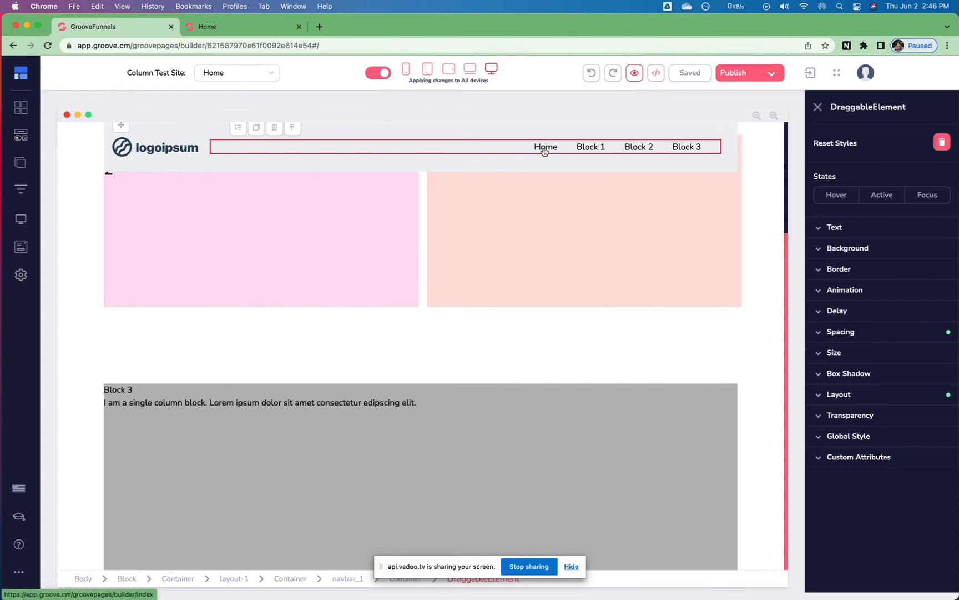
pyautogui.click(772, 76)
pyautogui.click(208, 26)
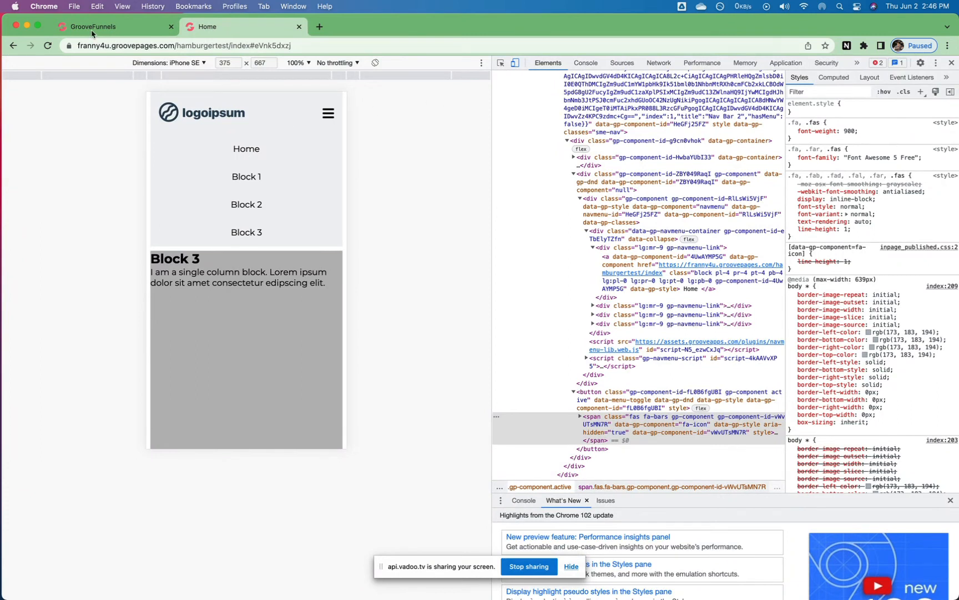
pyautogui.click(517, 63)
pyautogui.click(951, 63)
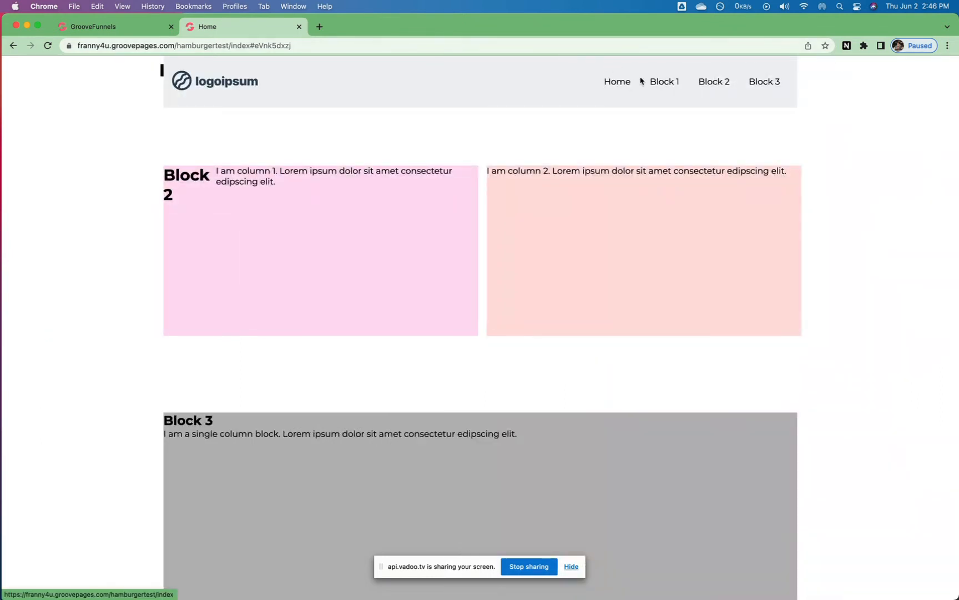
# - Show the link options for the Block 1 item in the published page's navigation, including copying its link address
pyautogui.rightClick(666, 82)
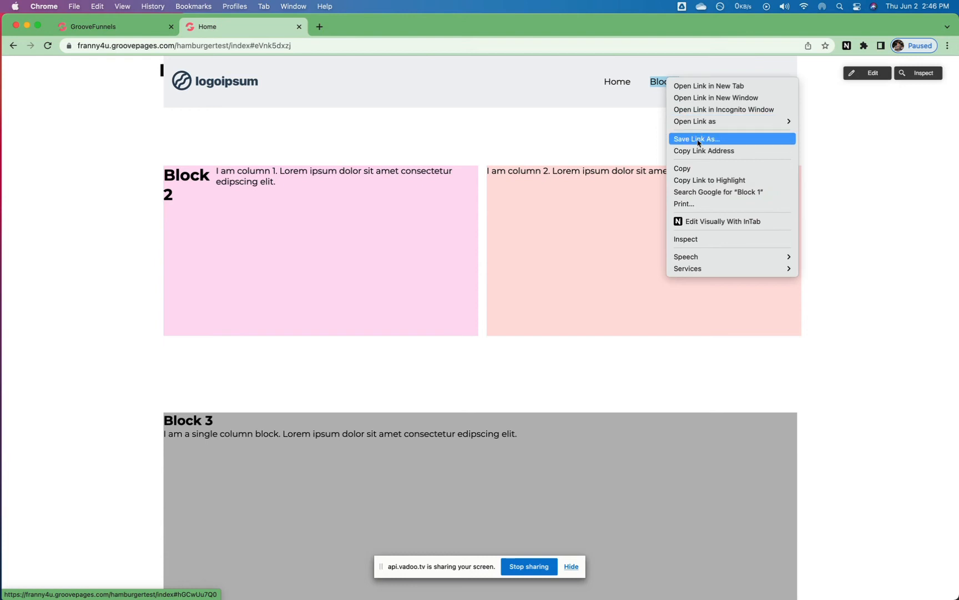
pyautogui.click(527, 127)
pyautogui.moveTo(615, 598)
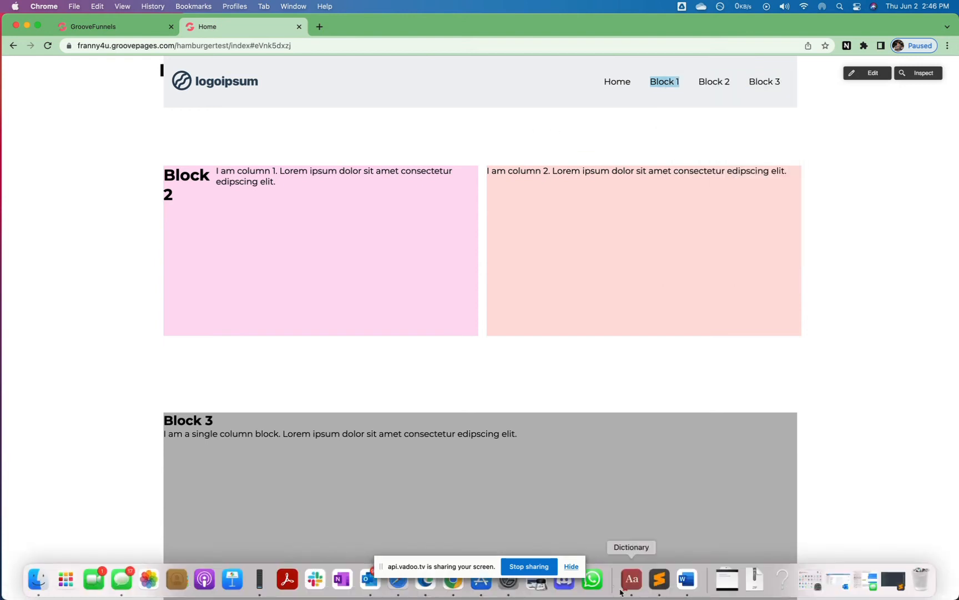
pyautogui.click(438, 592)
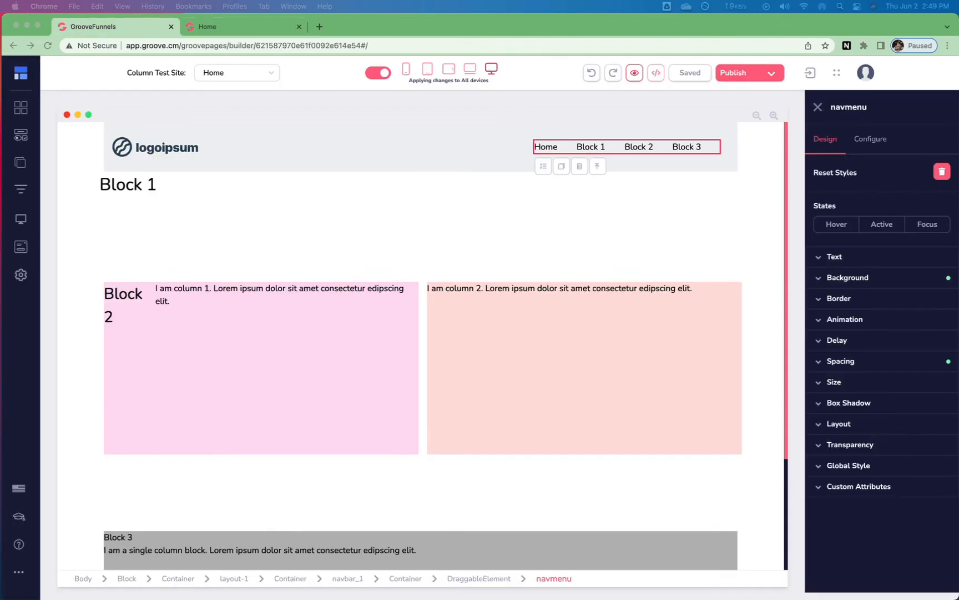
# - Open the navmenu's configuration in the builder and copy the jumpMenuLink line for index#hGCwUu7Q0 from Sublime Text
pyautogui.moveTo(649, 592)
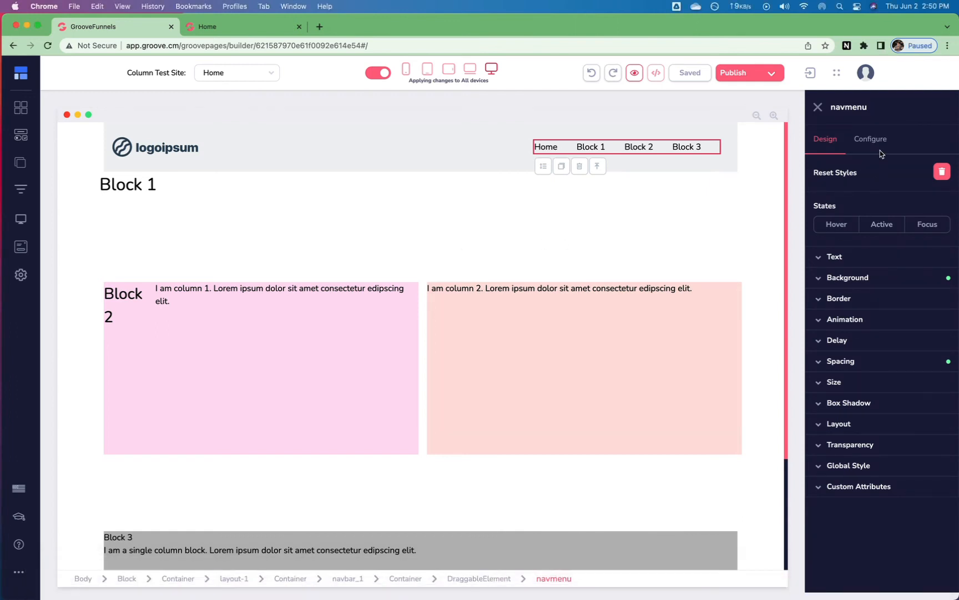
pyautogui.click(862, 145)
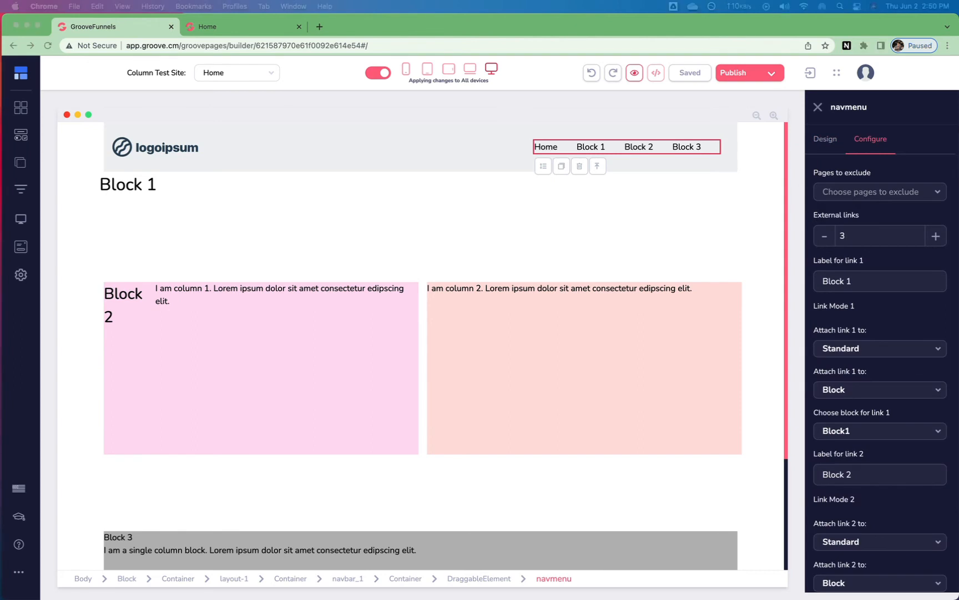
pyautogui.moveTo(0, 266); pyautogui.dragTo(501, 247)
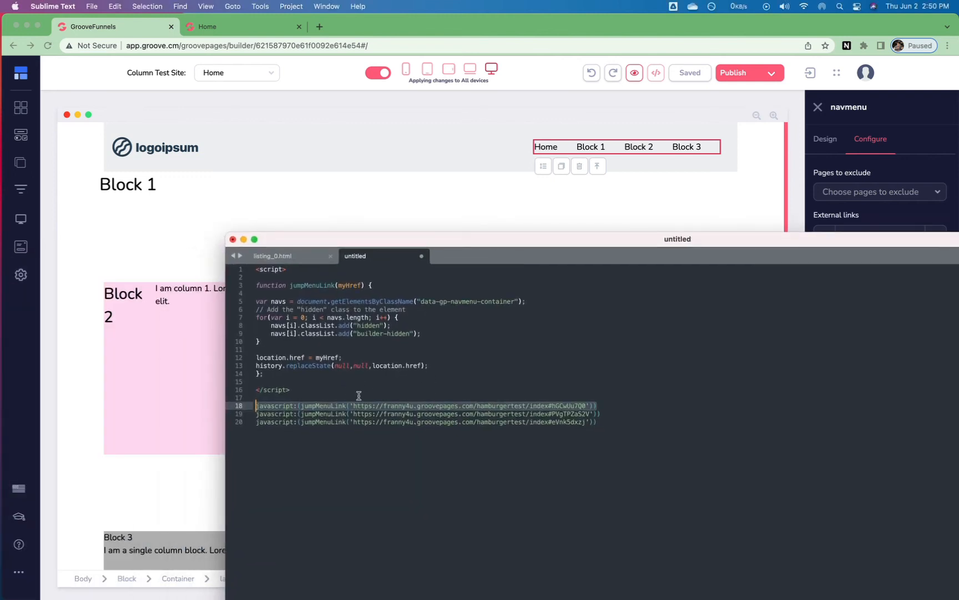
pyautogui.moveTo(605, 245); pyautogui.dragTo(0, 242)
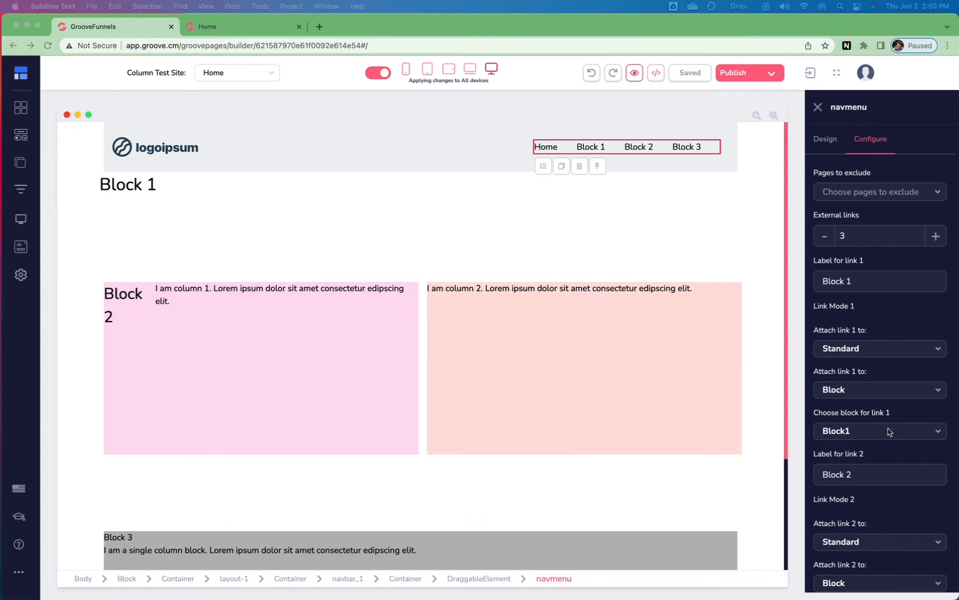
# - Attach link 1 (Block 1) to a URL and set External Link 1 to the copied javascript:(jumpMenuLink(...)) call
pyautogui.scroll(-1, 863, 428)
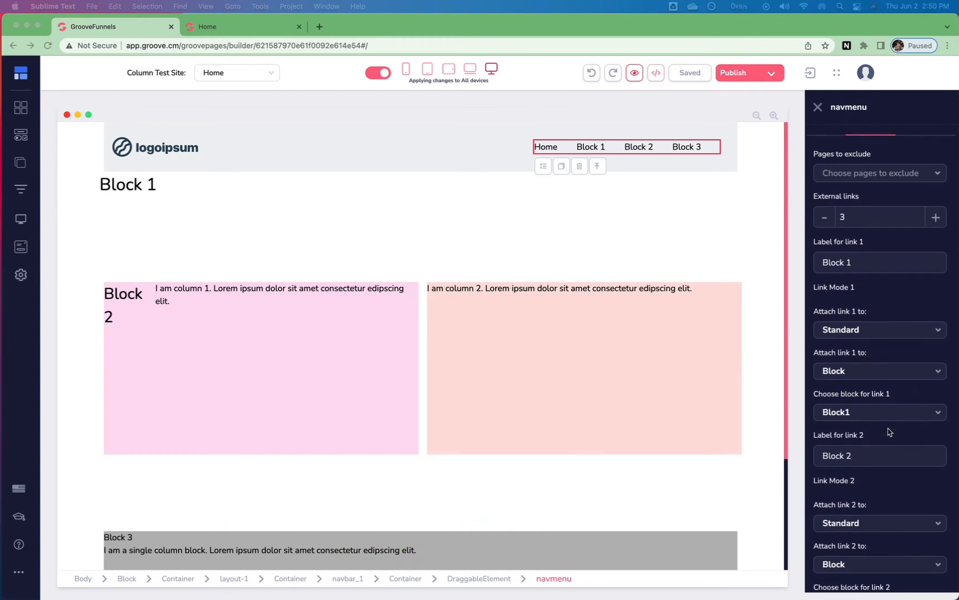
pyautogui.click(852, 372)
pyautogui.click(856, 473)
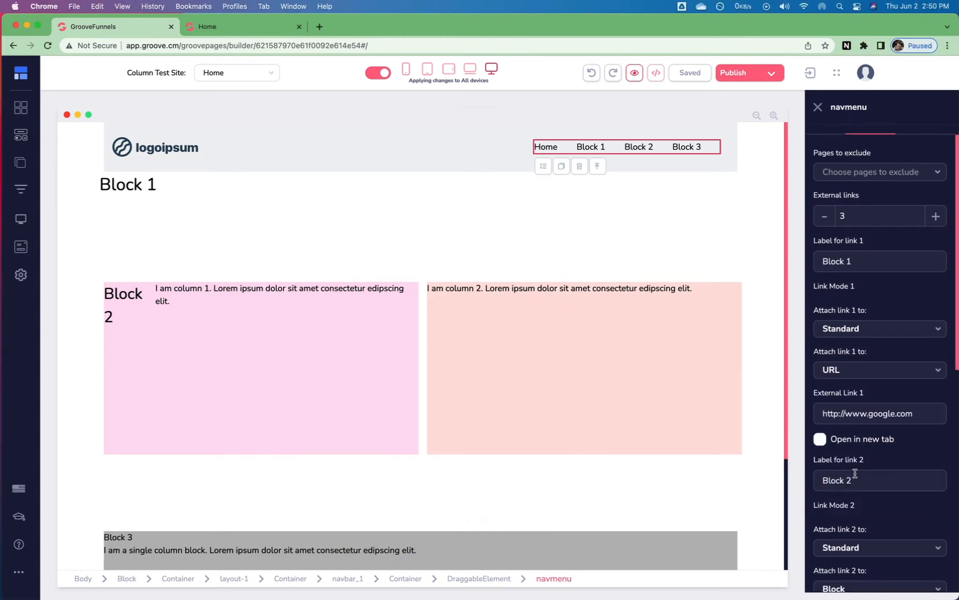
pyautogui.tripleClick(872, 411)
pyautogui.press('super+v')
pyautogui.click(885, 455)
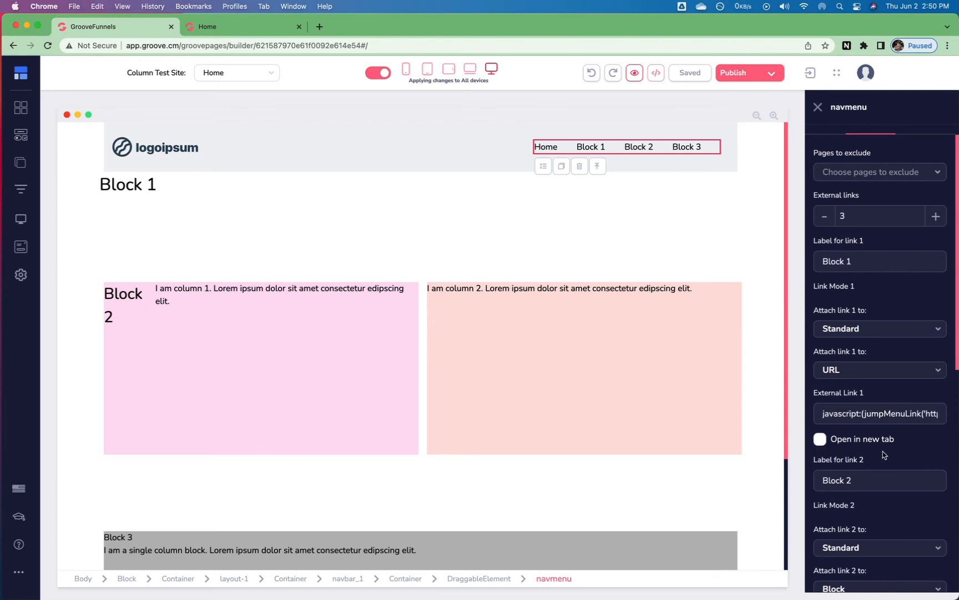
pyautogui.scroll(-5, 883, 454)
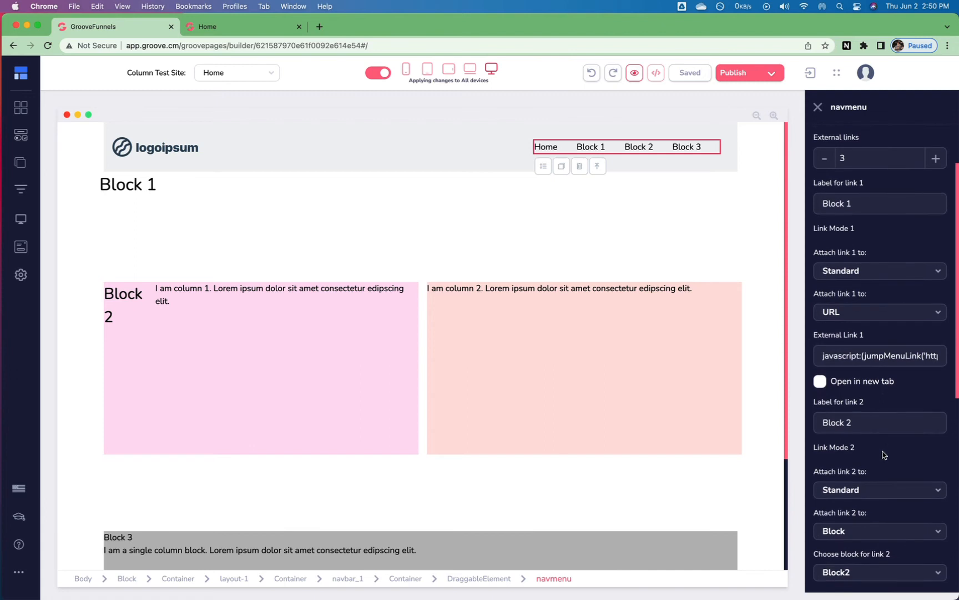
# - Attach link 2 (Block 2) to a URL and set External Link 2 to the jumpMenuLink call for index#PVgTPZaS2V from Sublime Text
pyautogui.click(858, 368)
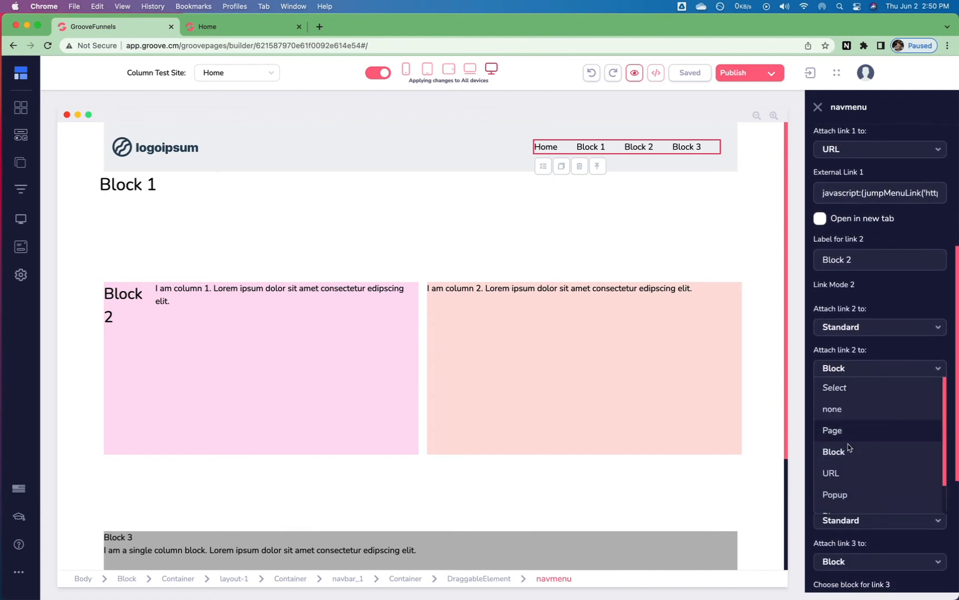
pyautogui.click(839, 471)
pyautogui.press('super+Tab')
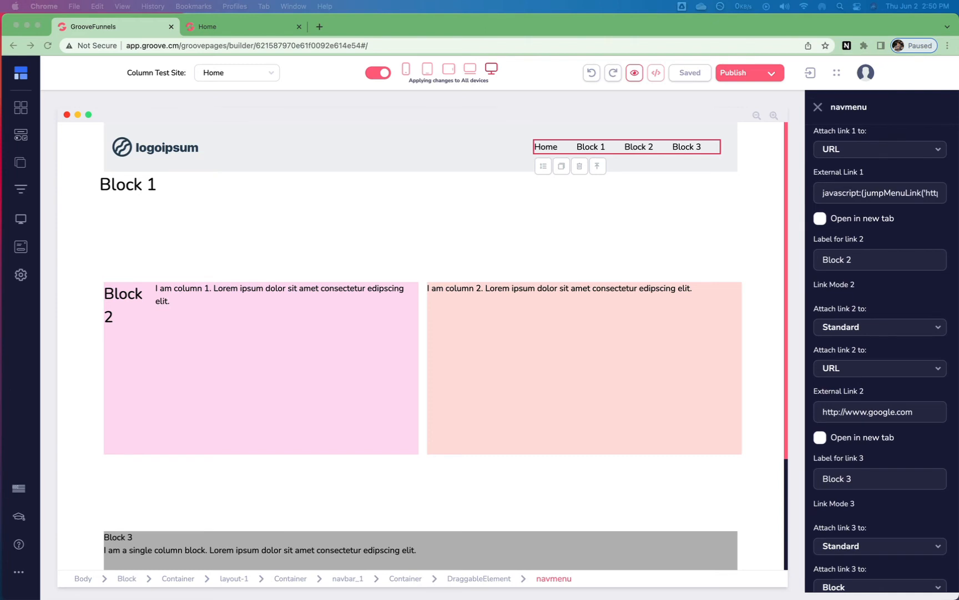
pyautogui.click(873, 412)
pyautogui.press('super+a')
pyautogui.press('super+v')
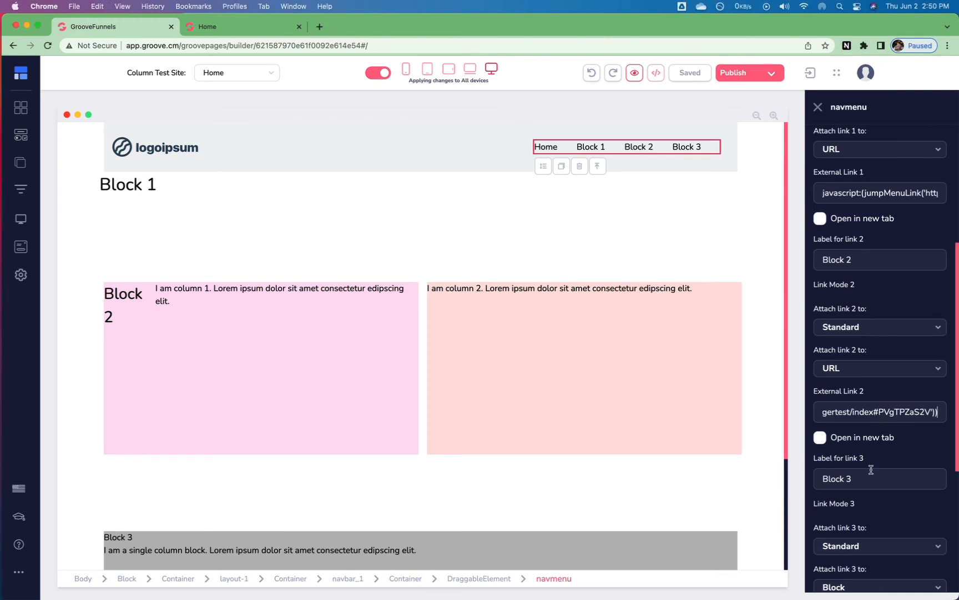
# - Attach link 3 (Block 3) to a URL and set External Link 3 to the jumpMenuLink call ending in index#eVnk5dxzj
pyautogui.scroll(-2, 871, 470)
pyautogui.scroll(-3, 872, 469)
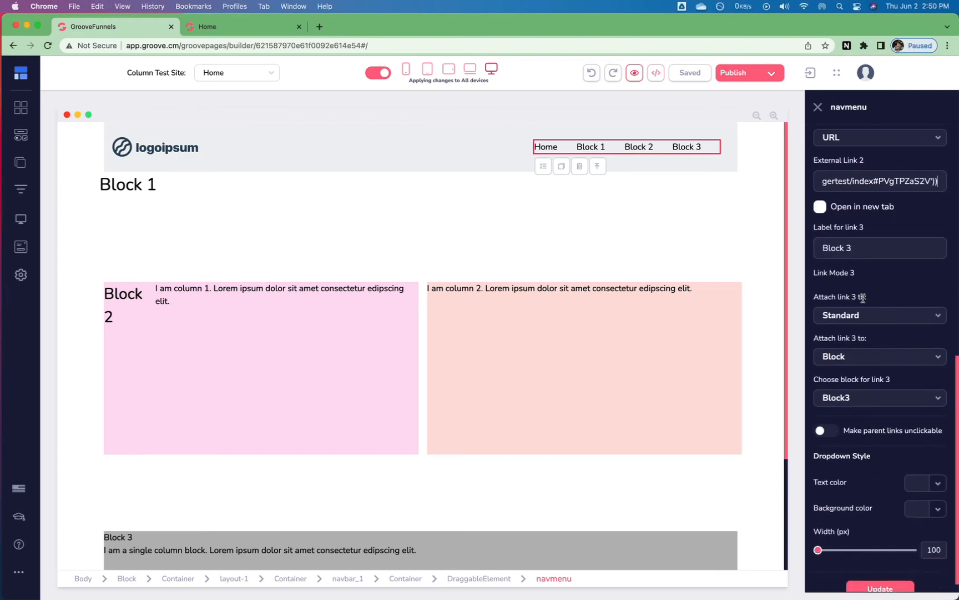
pyautogui.click(864, 316)
pyautogui.click(852, 355)
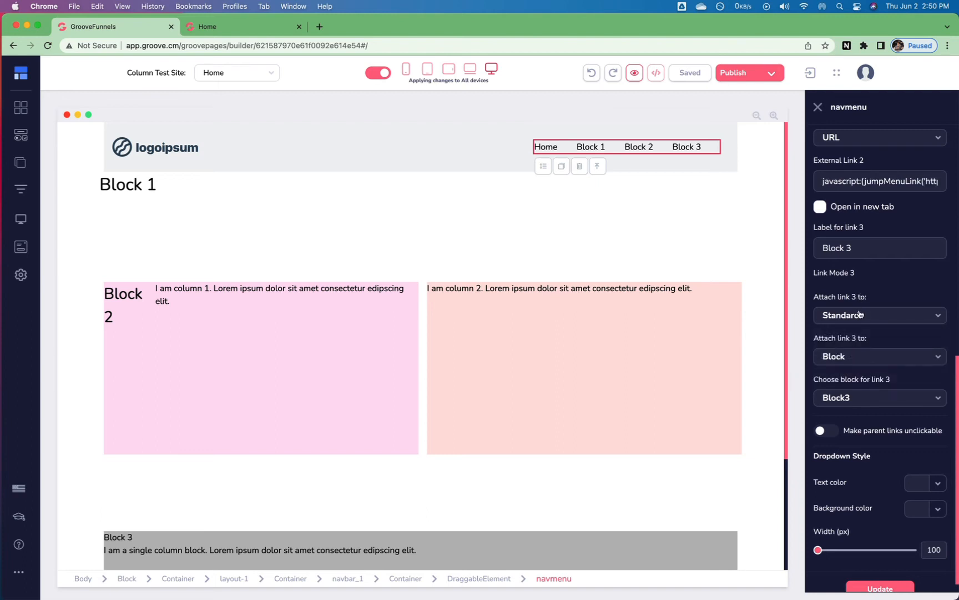
pyautogui.click(857, 400)
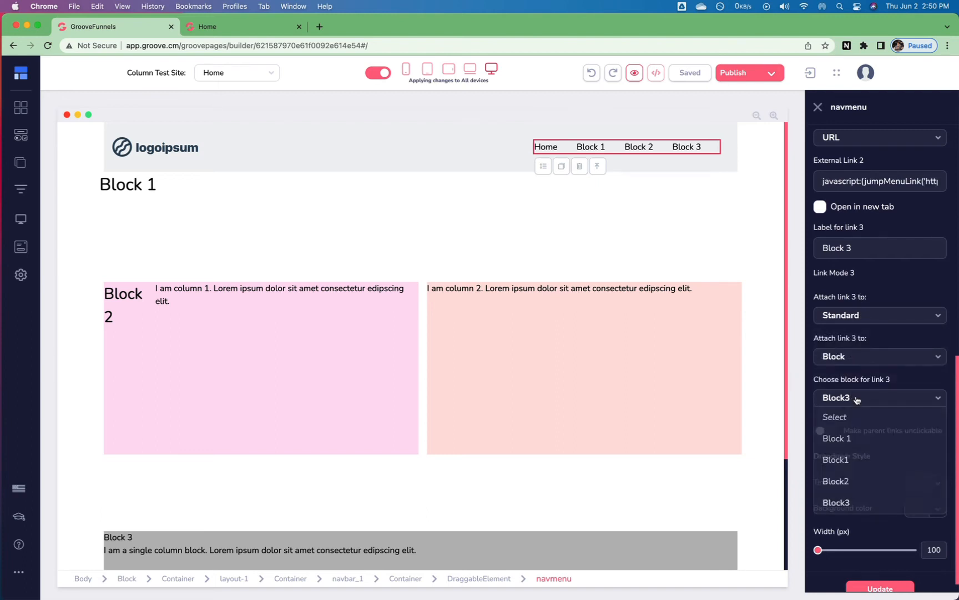
pyautogui.click(864, 355)
pyautogui.click(849, 461)
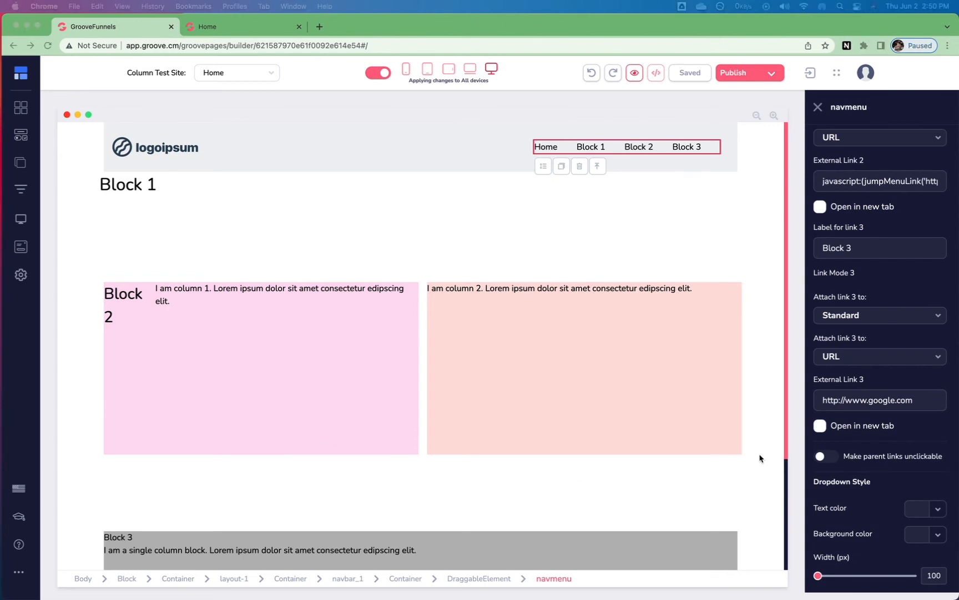
pyautogui.click(858, 400)
pyautogui.hotkey('ctrl', 'a')
pyautogui.hotkey('ctrl', 'v')
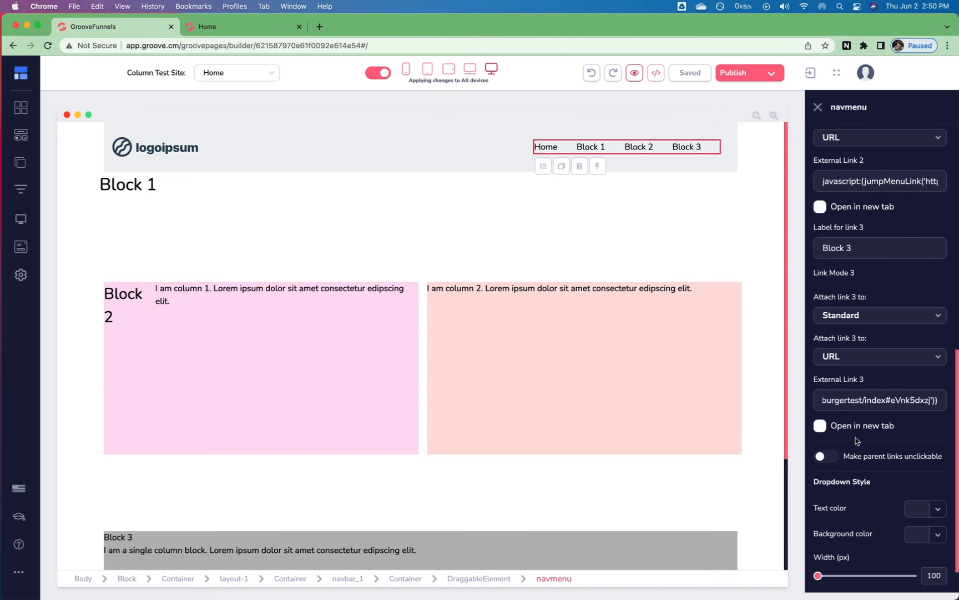
# - Update the navmenu with the new external links and save the page
pyautogui.scroll(-2, 858, 441)
pyautogui.click(876, 576)
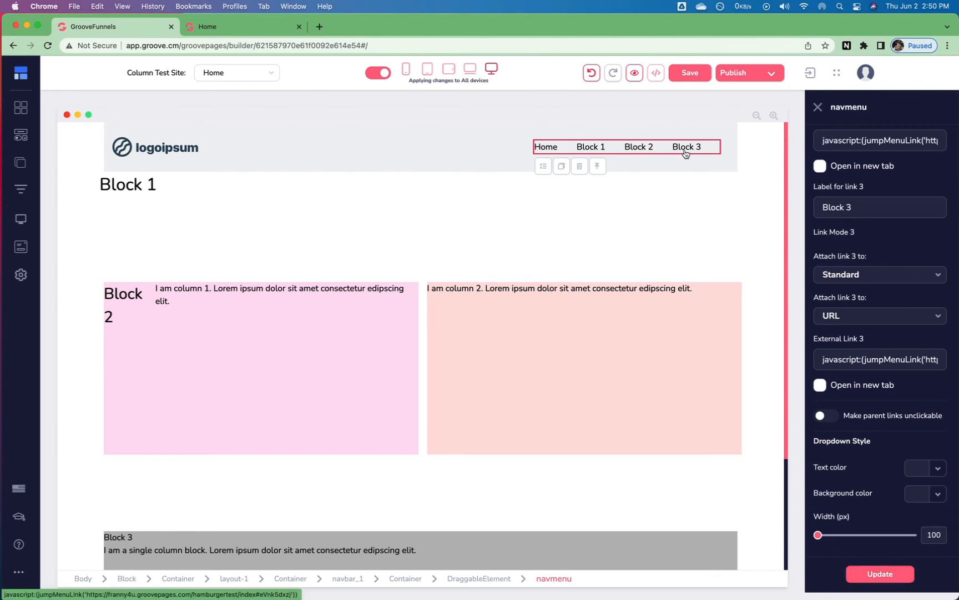
pyautogui.click(687, 76)
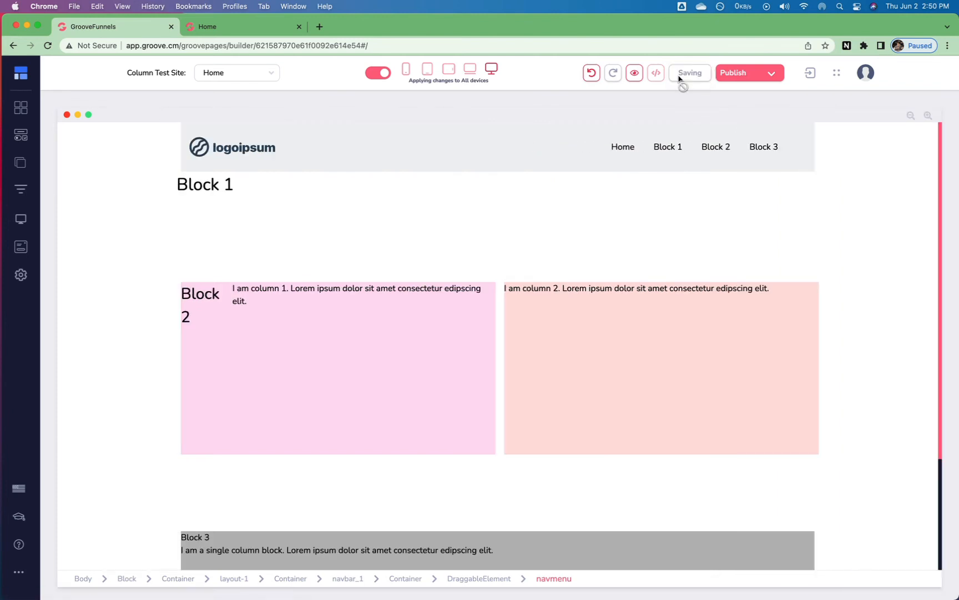
# - Publish the website to the hamburgertest folder and open the live site
pyautogui.click(773, 76)
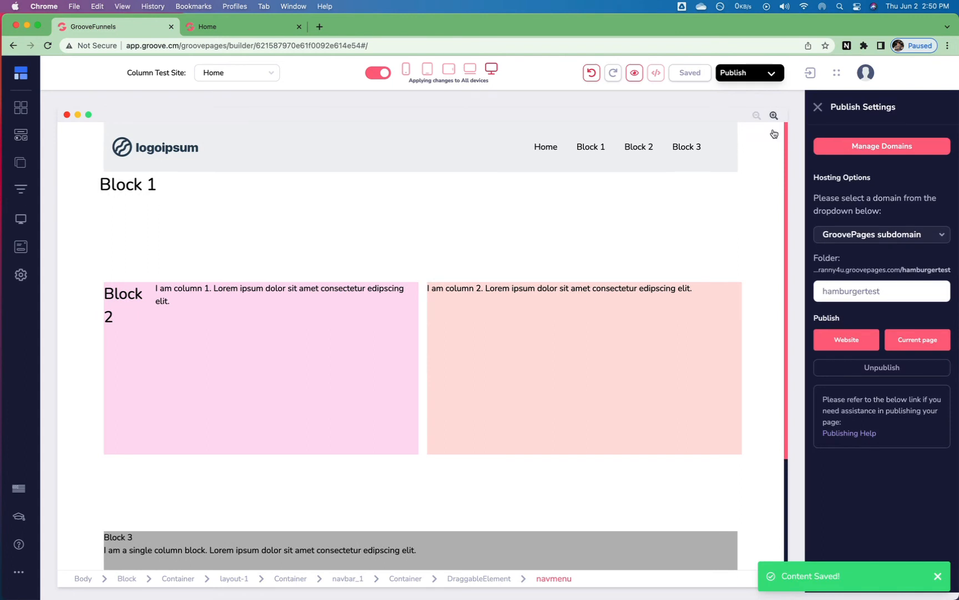
pyautogui.click(825, 340)
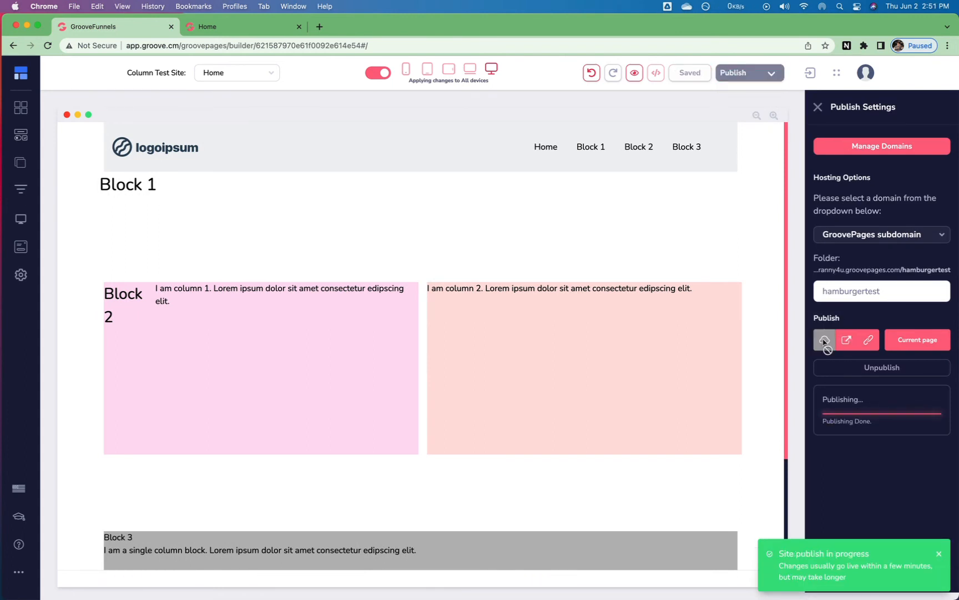
pyautogui.click(847, 340)
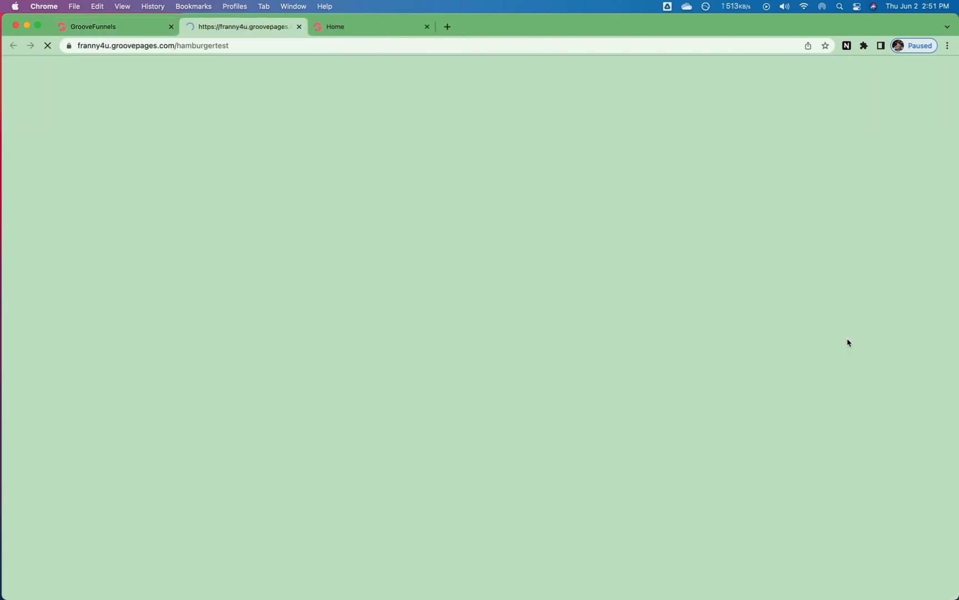
# - Test the Home, Block 1, Block 2 and Block 3 links in the live page's desktop navigation
pyautogui.click(670, 85)
pyautogui.click(708, 86)
pyautogui.click(765, 87)
pyautogui.click(674, 88)
pyautogui.click(617, 87)
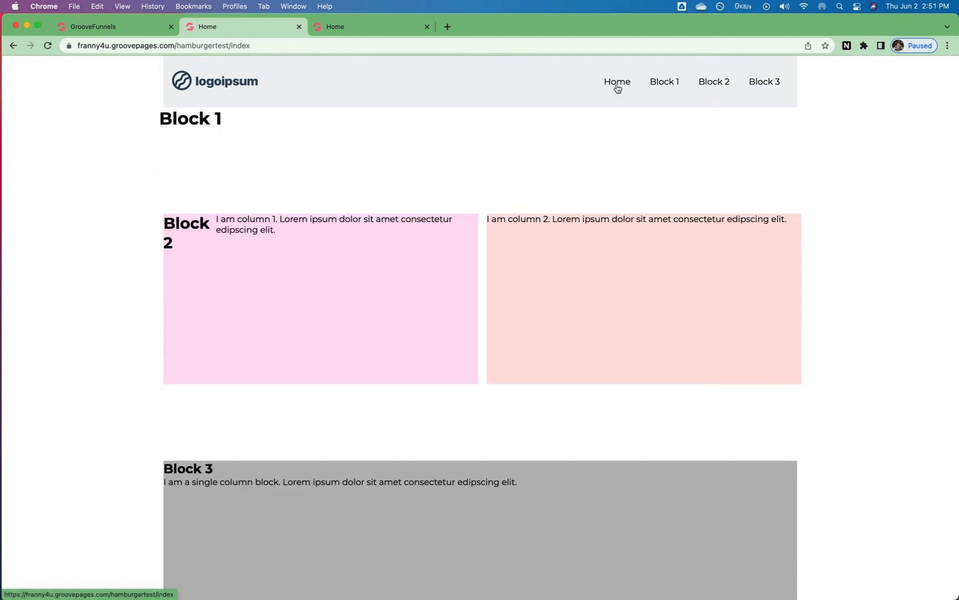
pyautogui.click(657, 88)
pyautogui.click(709, 85)
pyautogui.click(761, 84)
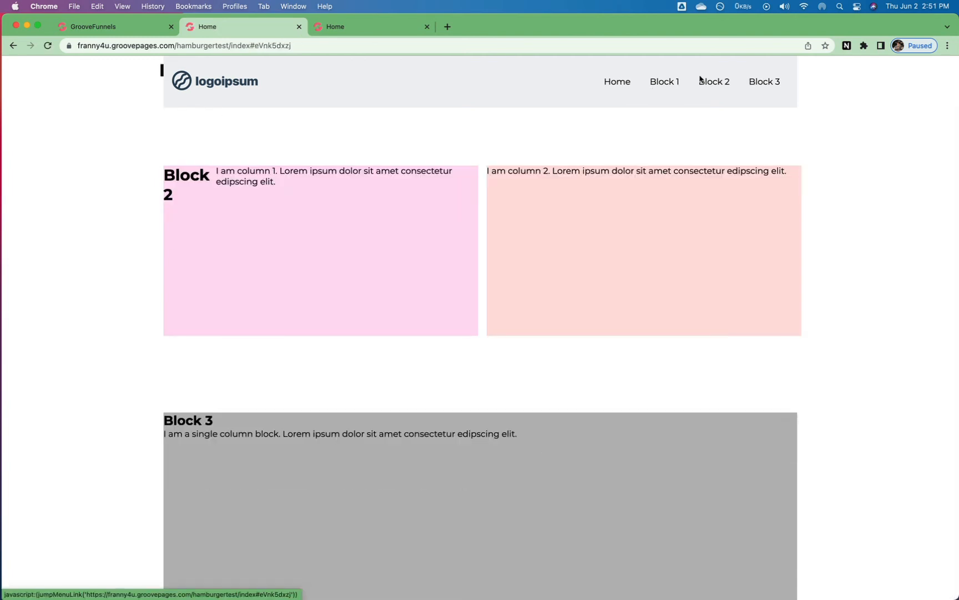
# - Inspect the live page's navigation bar with the developer tools and turn on mobile device emulation
pyautogui.rightClick(665, 84)
pyautogui.click(540, 106)
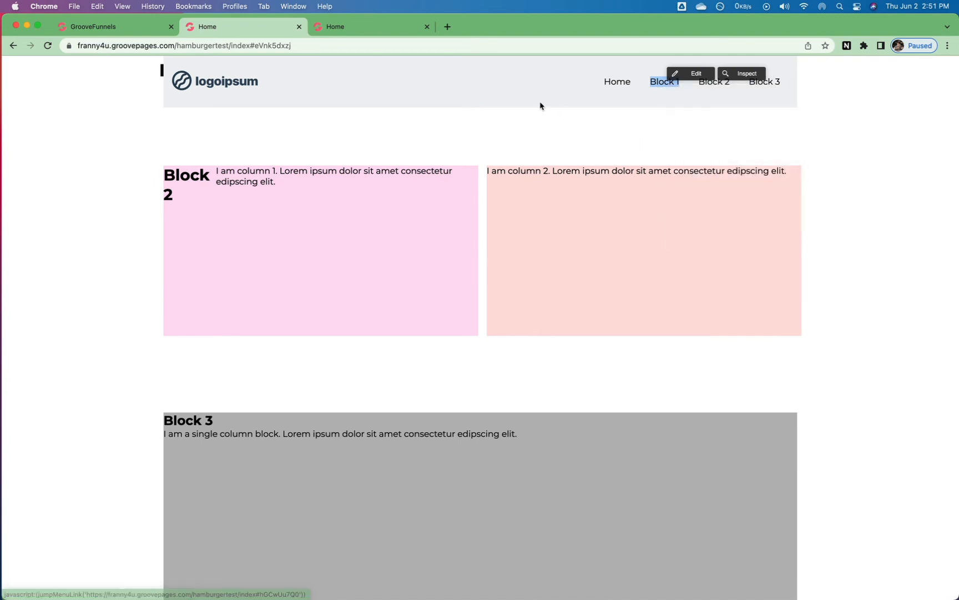
pyautogui.rightClick(541, 105)
pyautogui.click(575, 266)
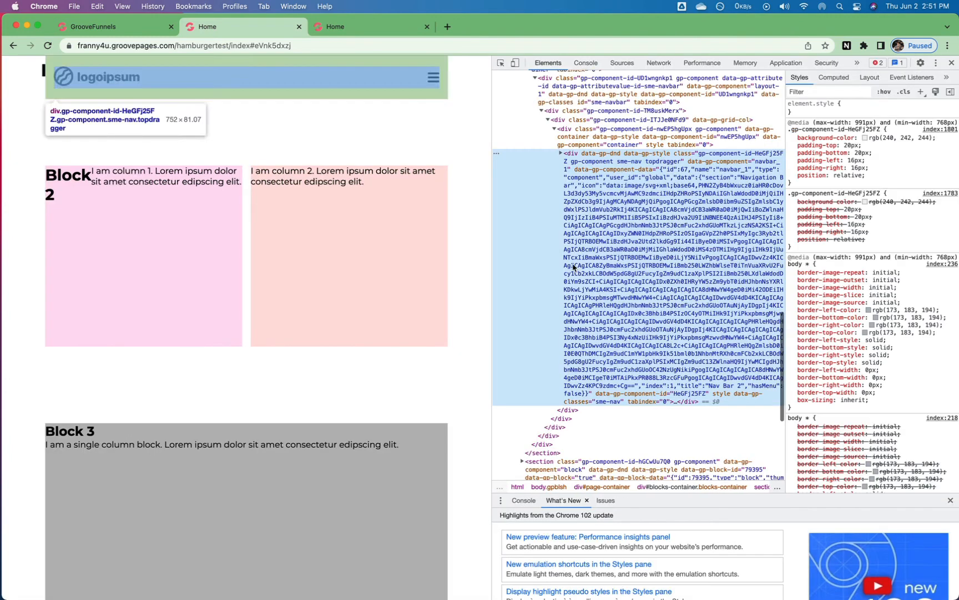
pyautogui.click(515, 64)
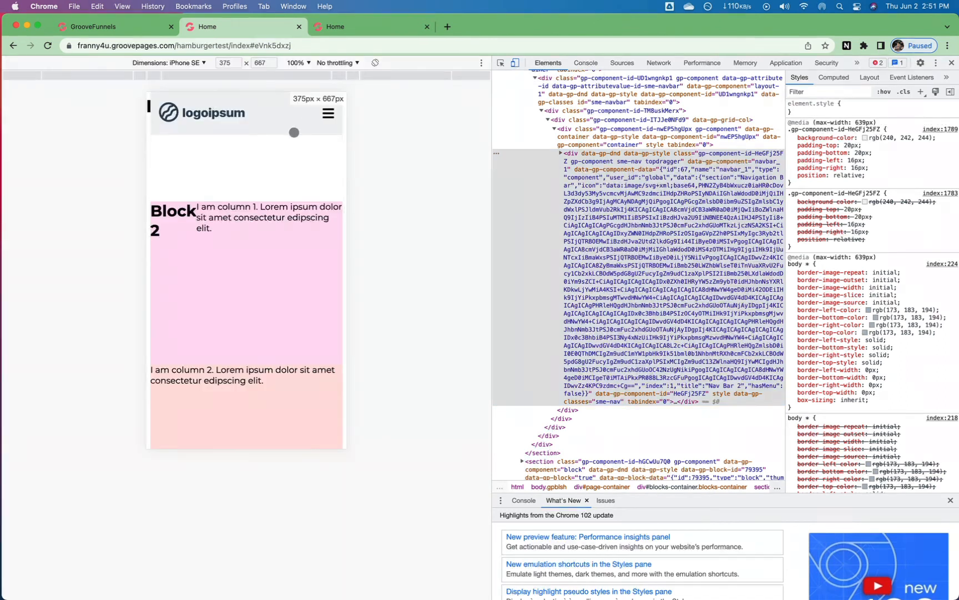
# - Test the mobile hamburger menu by choosing Block 2, Block 3, Block 2 and Block 1, opening the menu before each choice
pyautogui.click(328, 113)
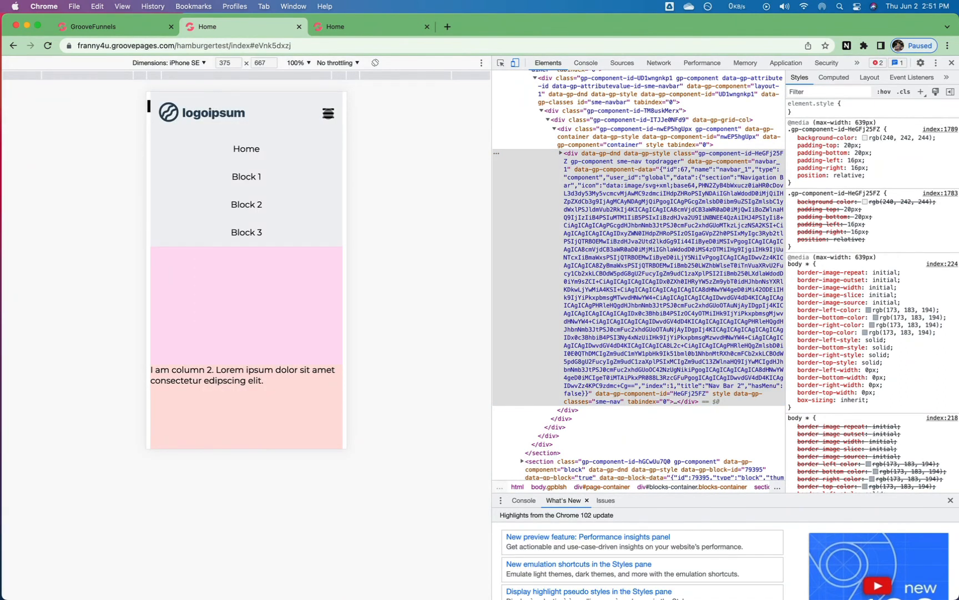
pyautogui.click(239, 207)
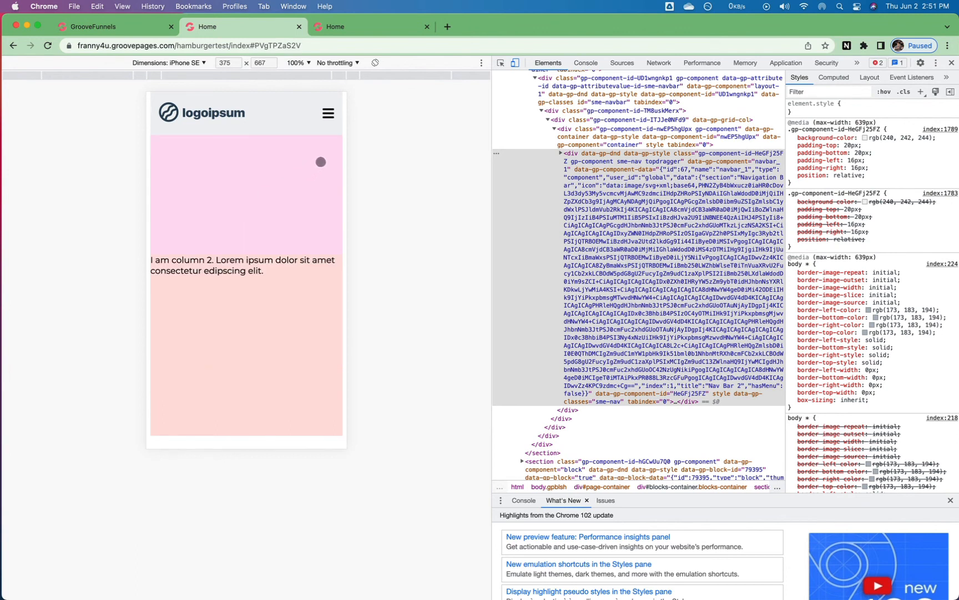
pyautogui.click(325, 117)
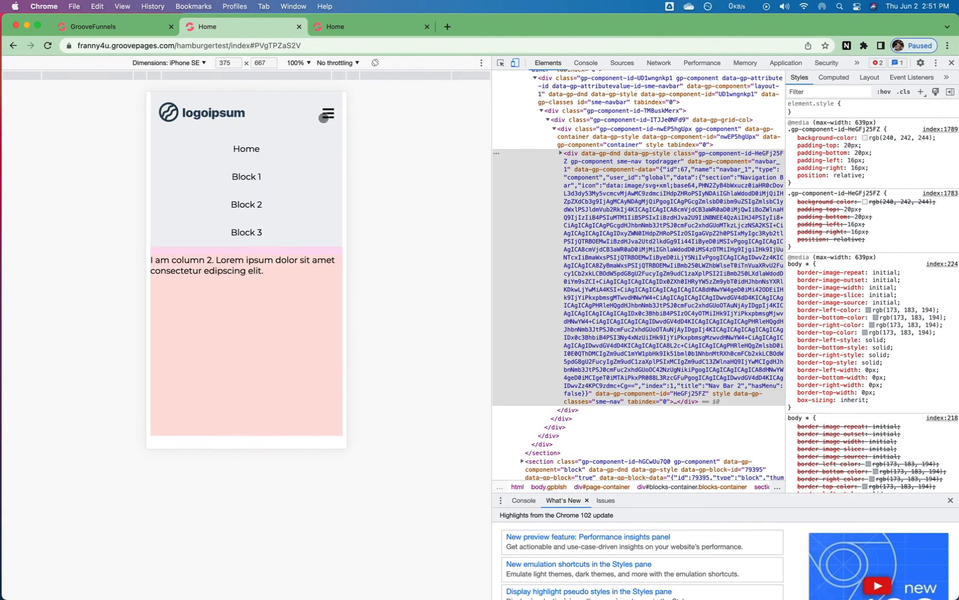
pyautogui.click(239, 232)
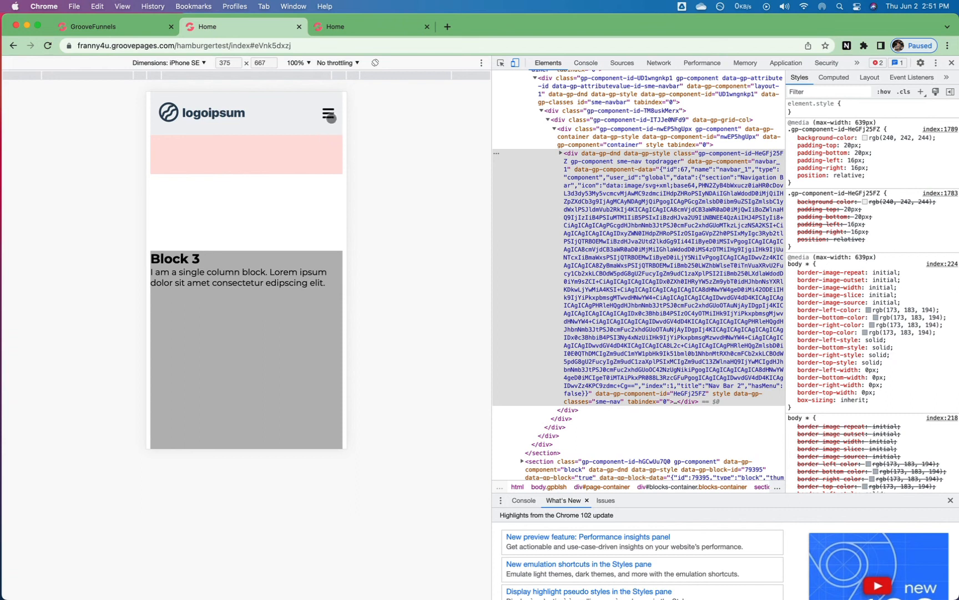
pyautogui.click(328, 114)
pyautogui.click(255, 207)
pyautogui.click(328, 114)
pyautogui.click(257, 174)
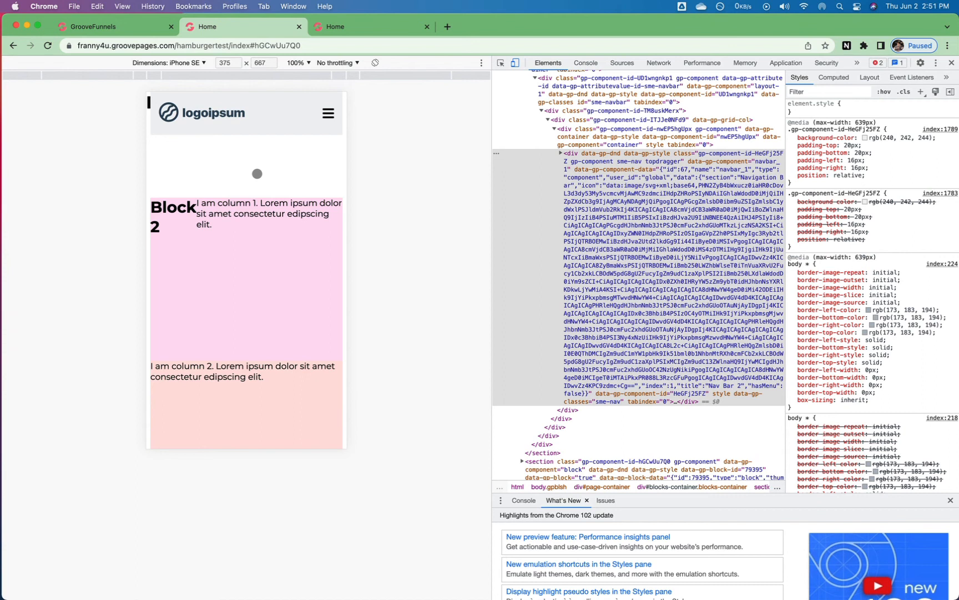
# - Repeat the hamburger menu test with Block 1, Block 2, Block 3, Block 2 and Block 1
pyautogui.click(328, 113)
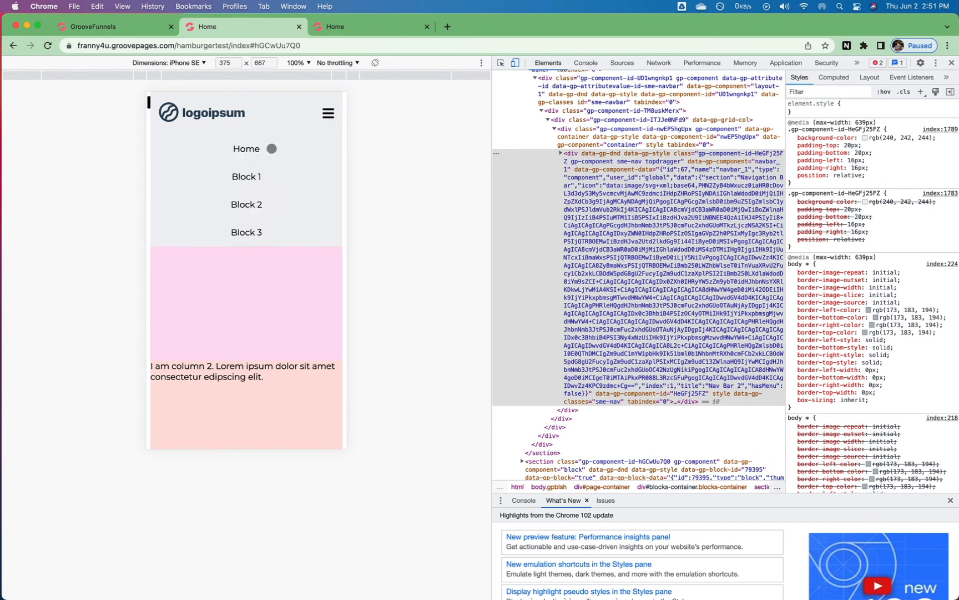
pyautogui.click(238, 178)
pyautogui.click(328, 114)
pyautogui.click(252, 211)
pyautogui.click(328, 113)
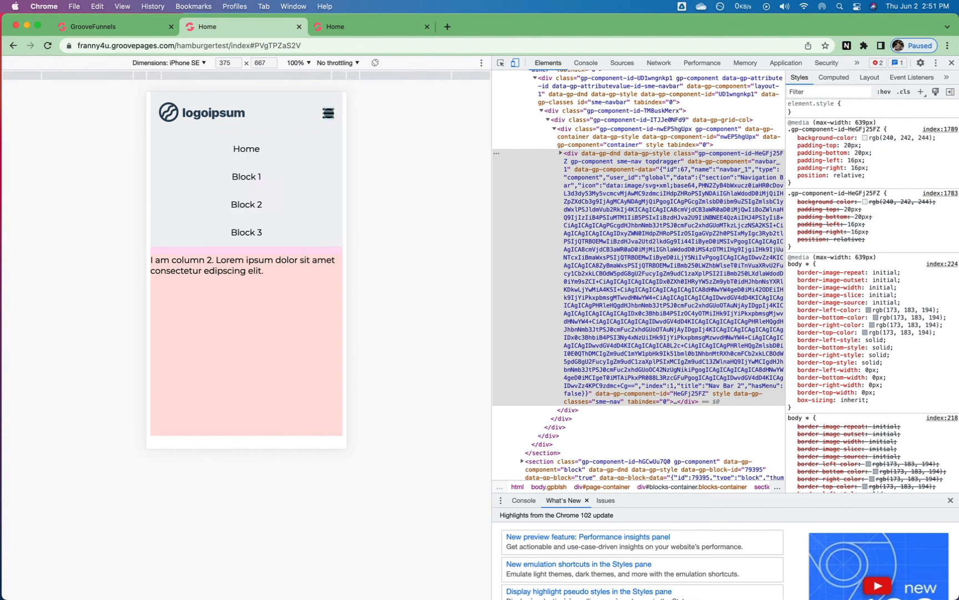
pyautogui.click(253, 231)
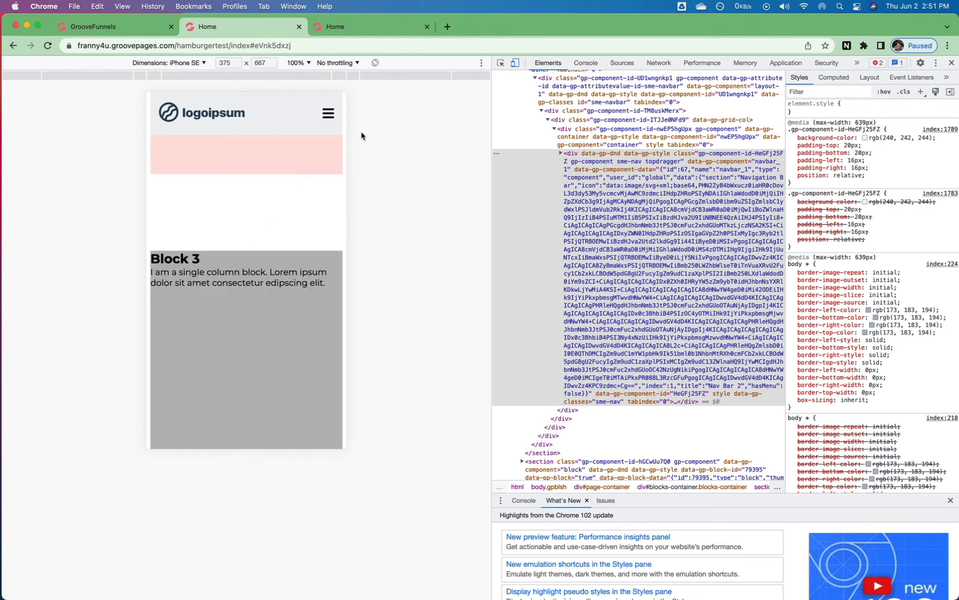
pyautogui.click(328, 113)
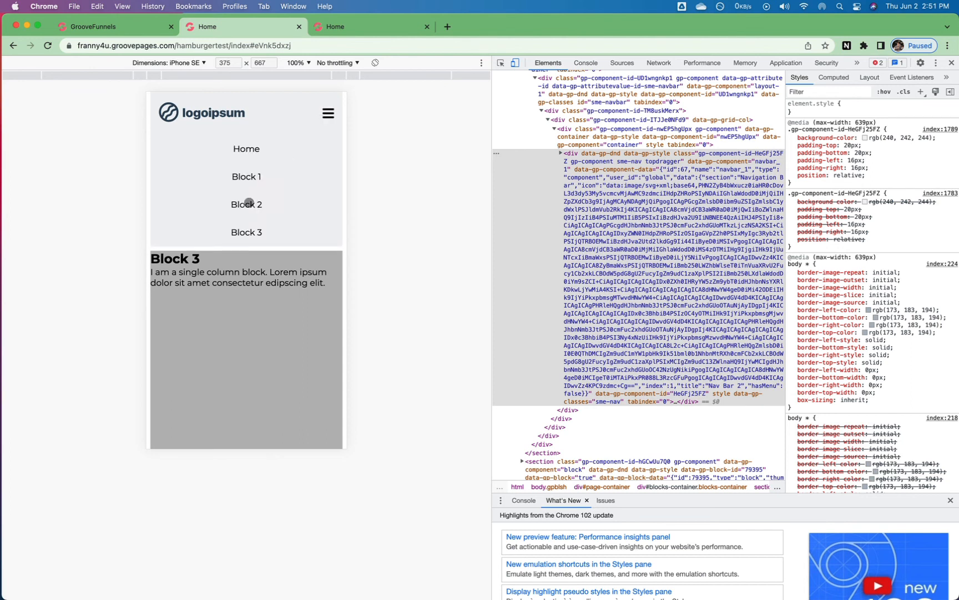
pyautogui.click(258, 200)
pyautogui.click(327, 113)
pyautogui.click(245, 177)
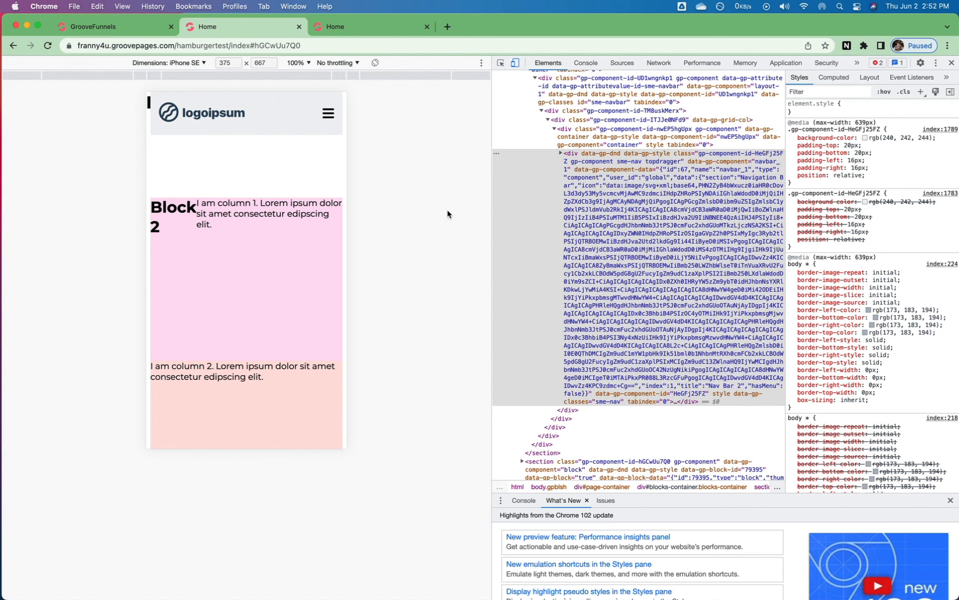
# - Return to the GrooveFunnels builder and select the Block 1 heading text
pyautogui.click(112, 27)
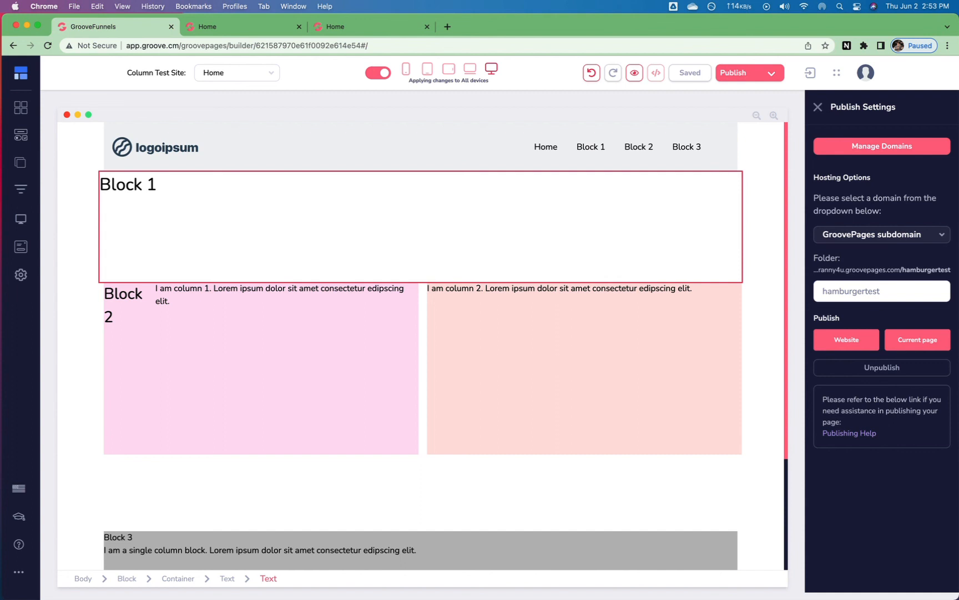
pyautogui.click(648, 251)
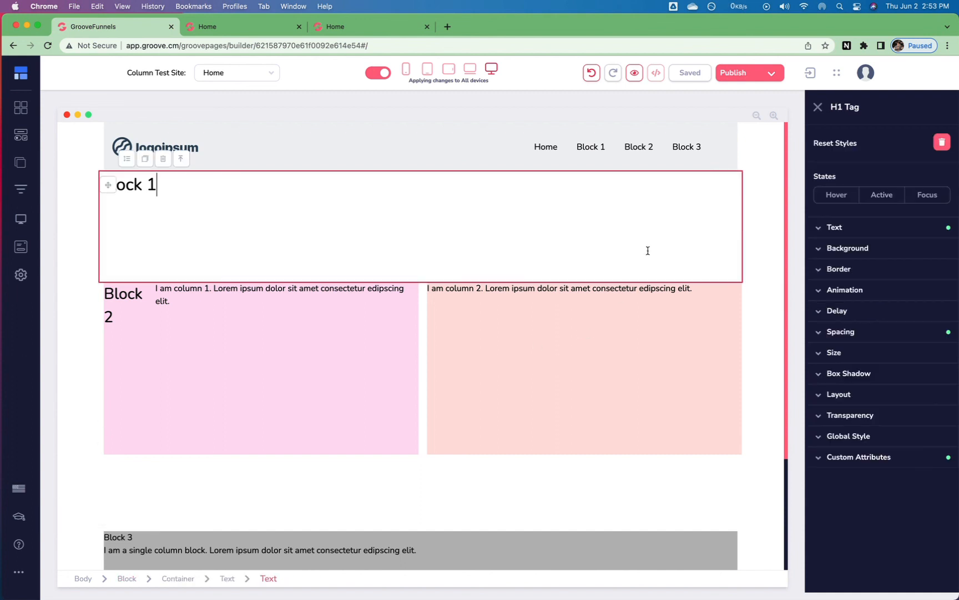